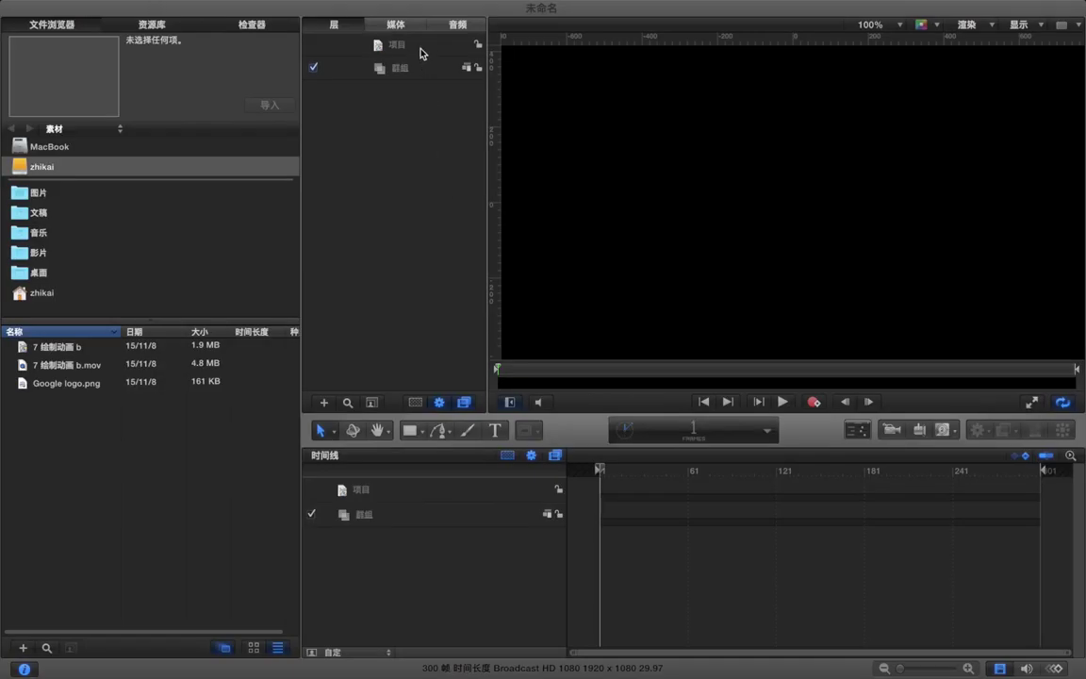
Set the project's background colour to snow white (雪白色) and choose a different background type in the project properties.
click(422, 47)
click(252, 25)
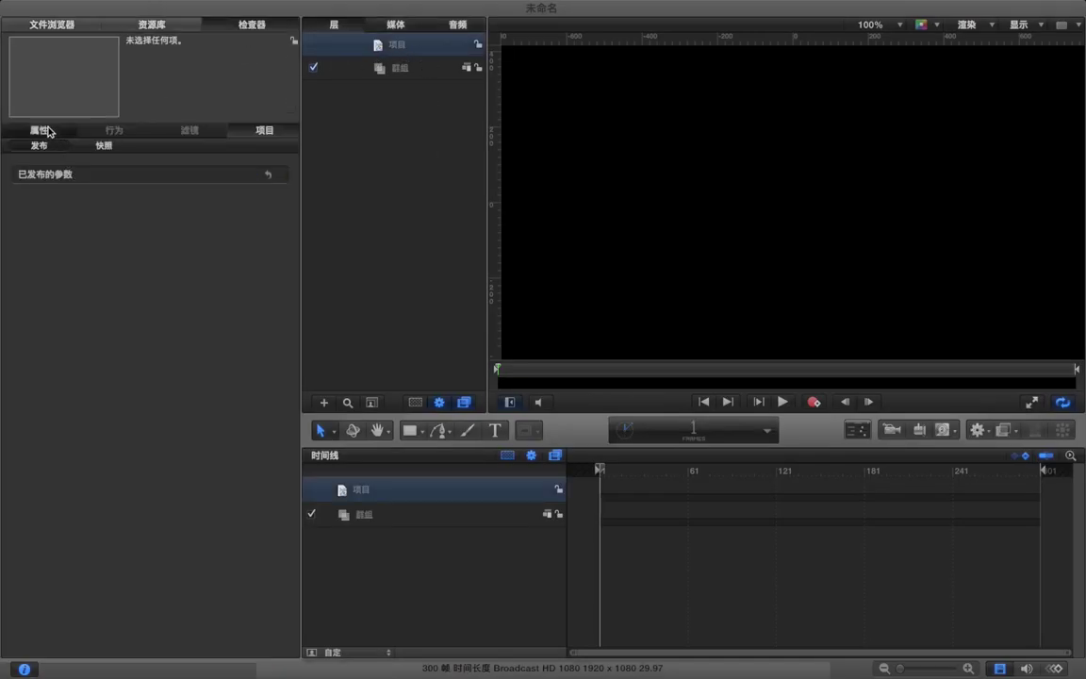
click(49, 130)
click(127, 357)
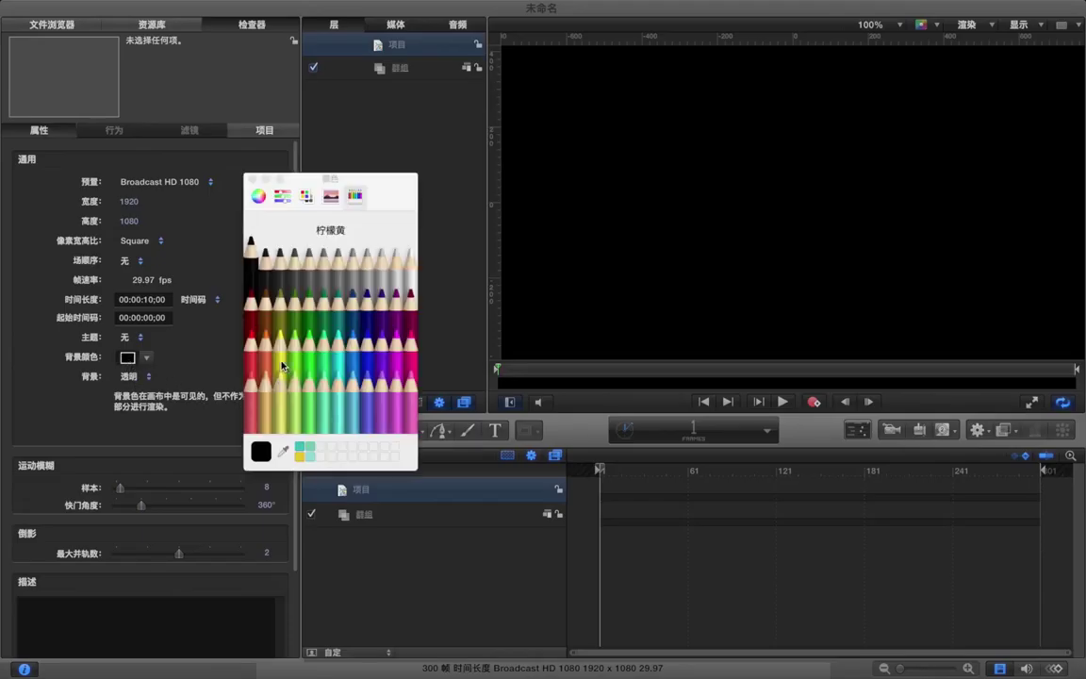
click(411, 255)
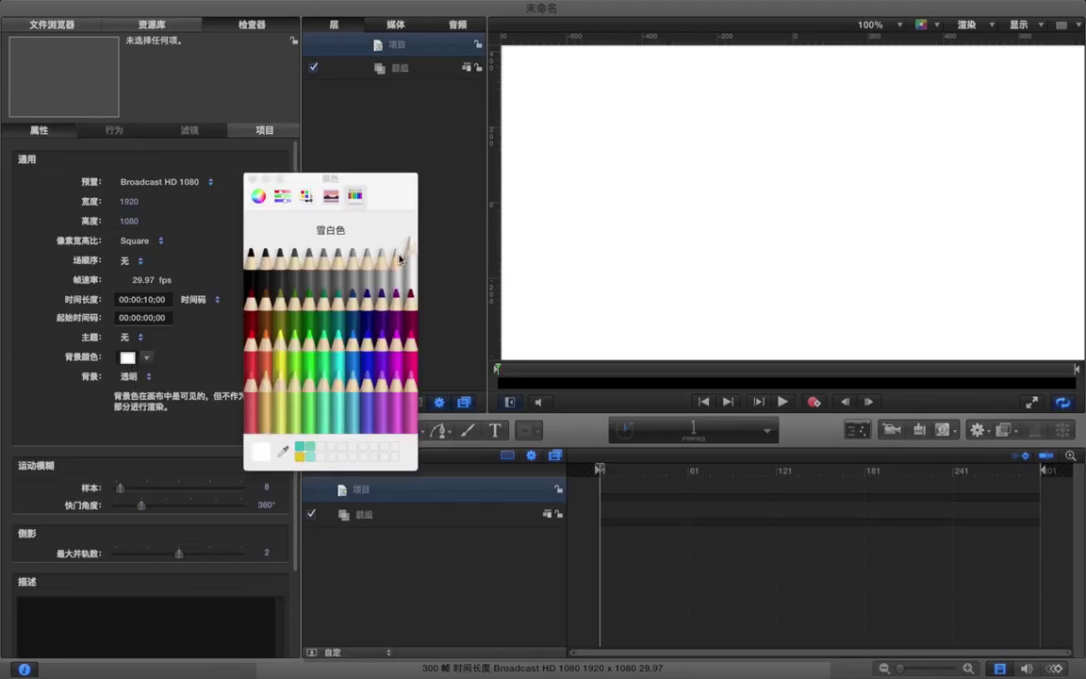
click(252, 179)
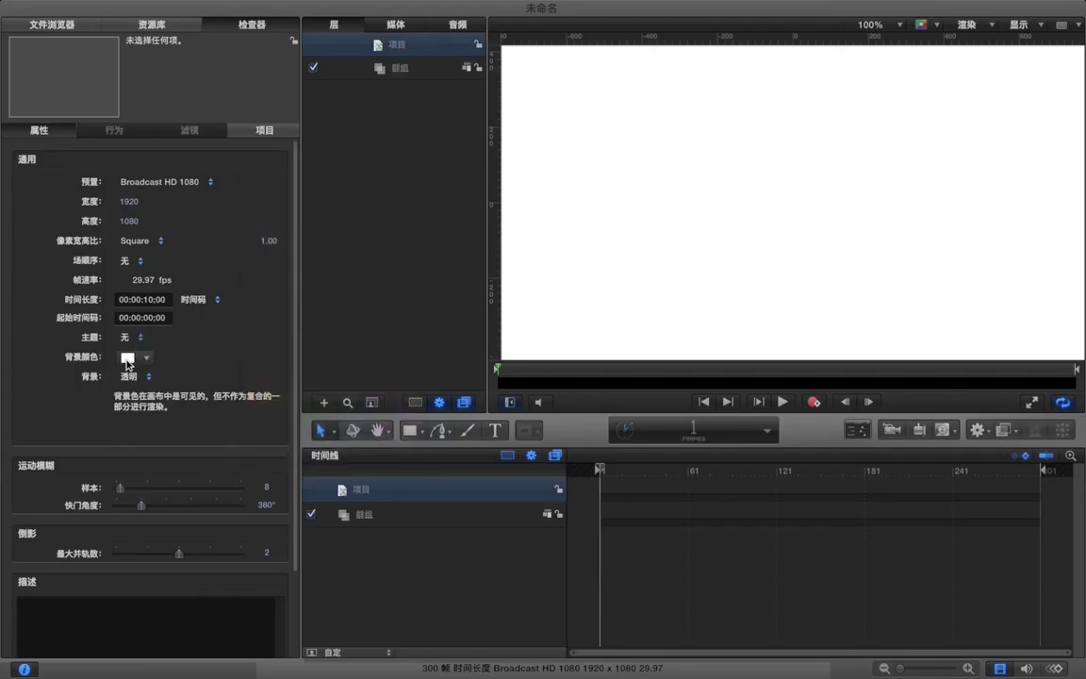
click(130, 378)
click(133, 404)
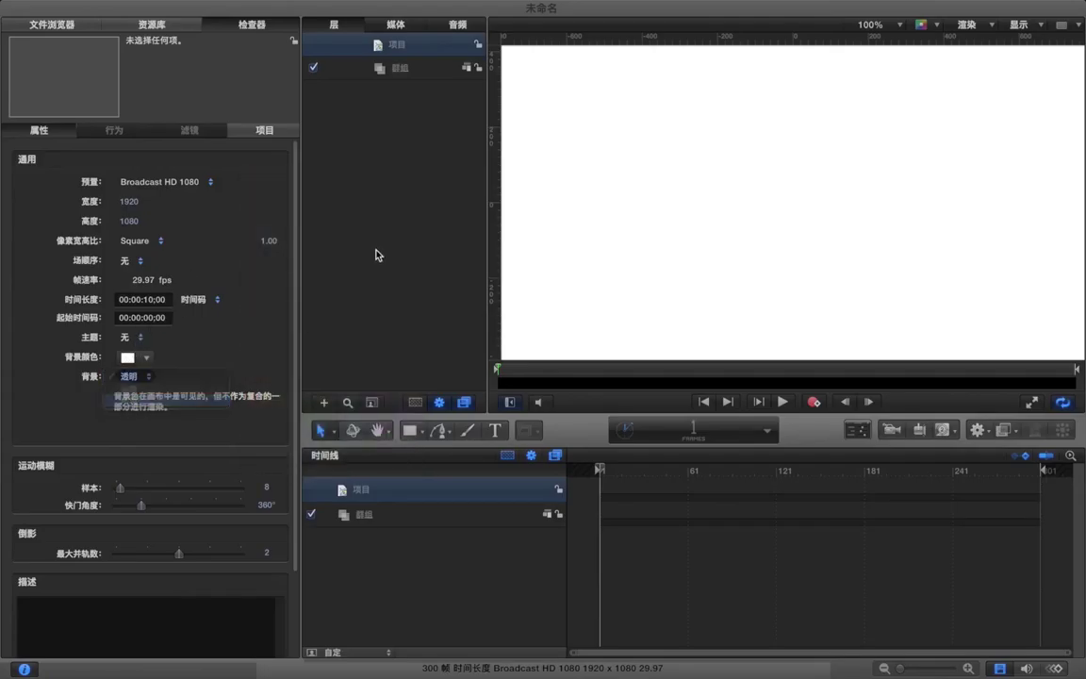
Reduce the canvas view to 50% and enlarge the timeline area.
click(376, 252)
key(super+minus)
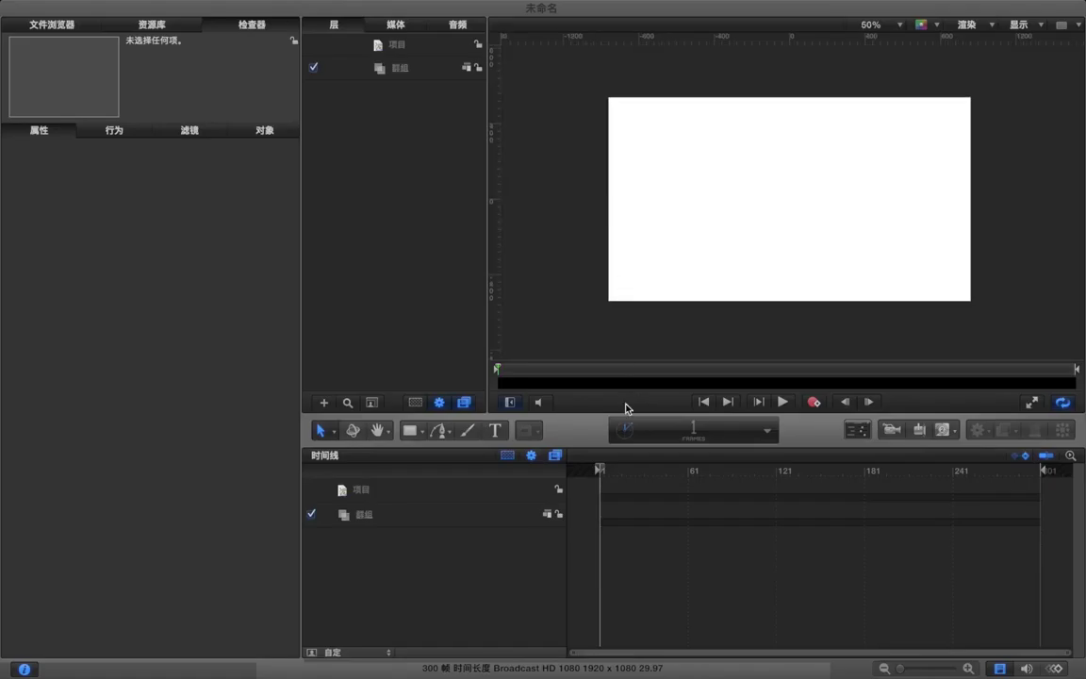
drag(587, 431, 582, 342)
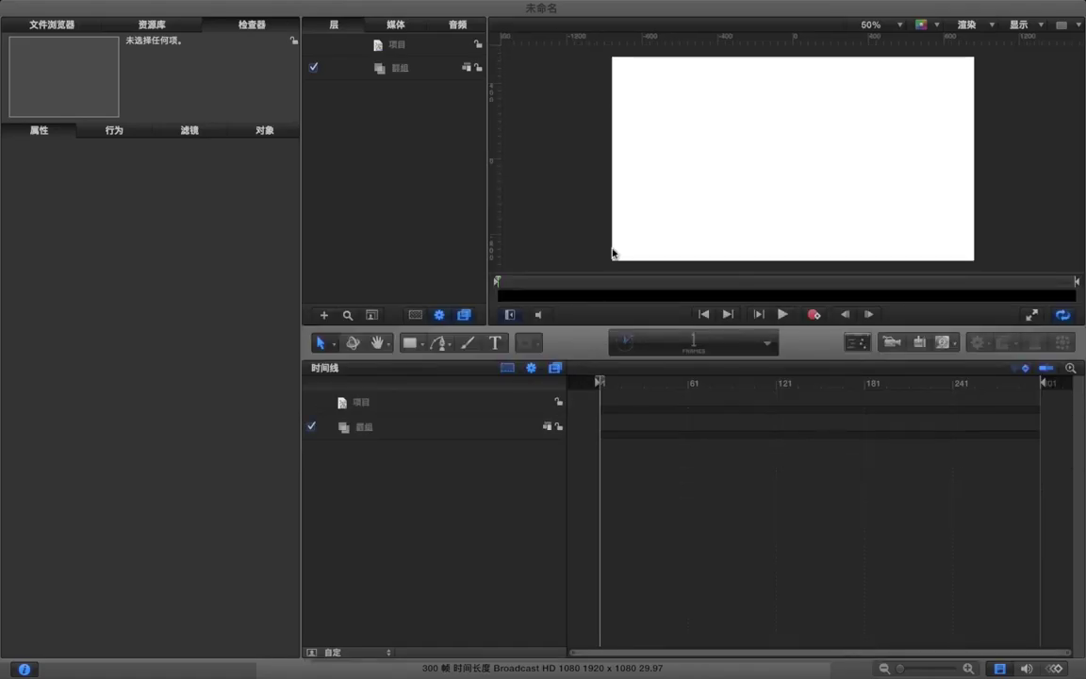
Draw a small circle in the 群组 group, slightly to the left of the canvas centre.
click(415, 69)
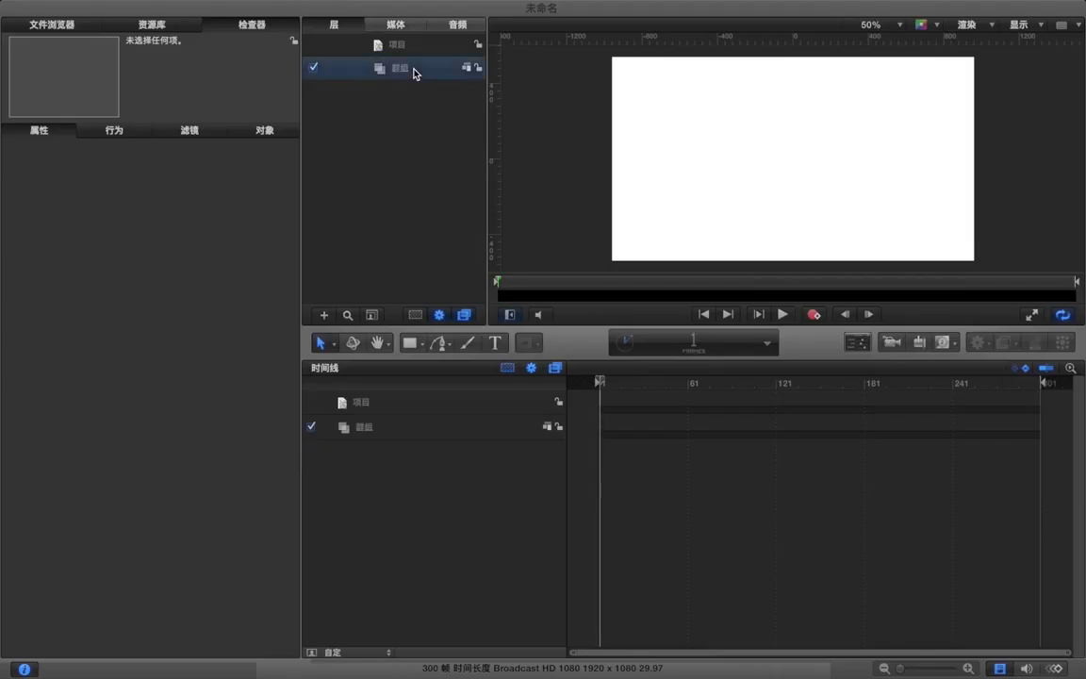
click(415, 345)
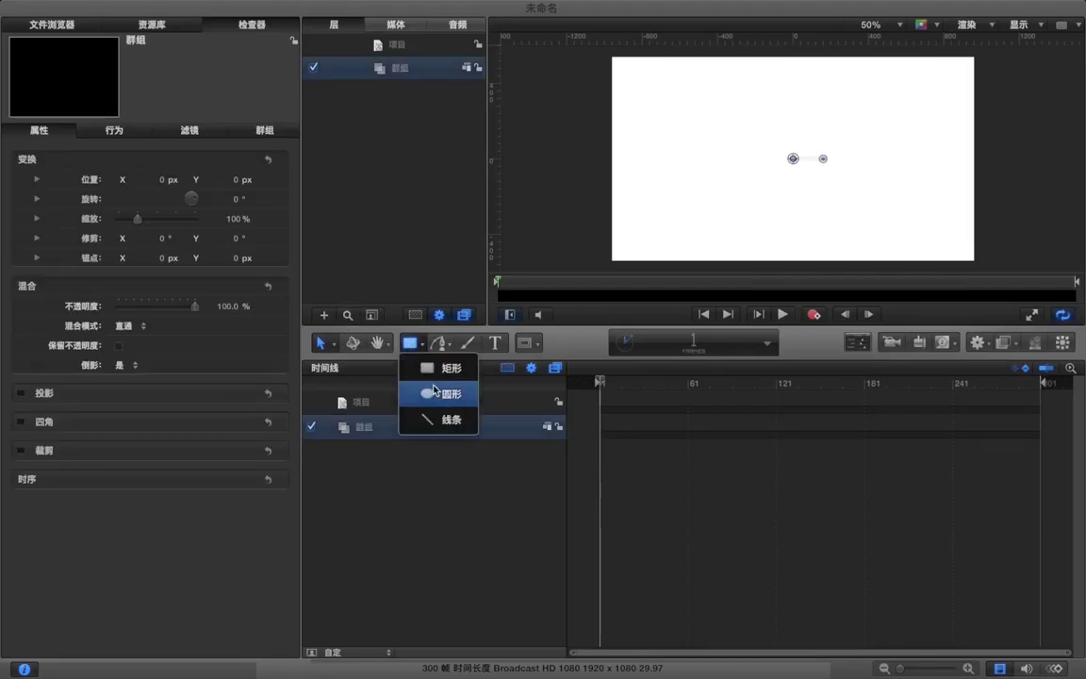
click(429, 389)
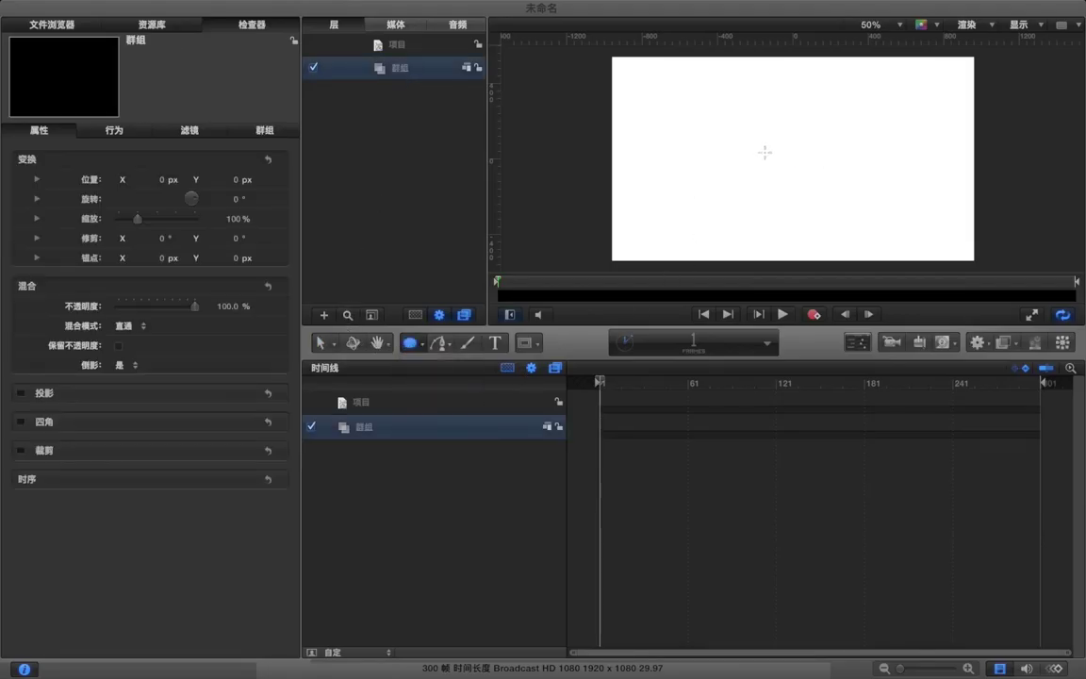
drag(772, 152, 785, 170)
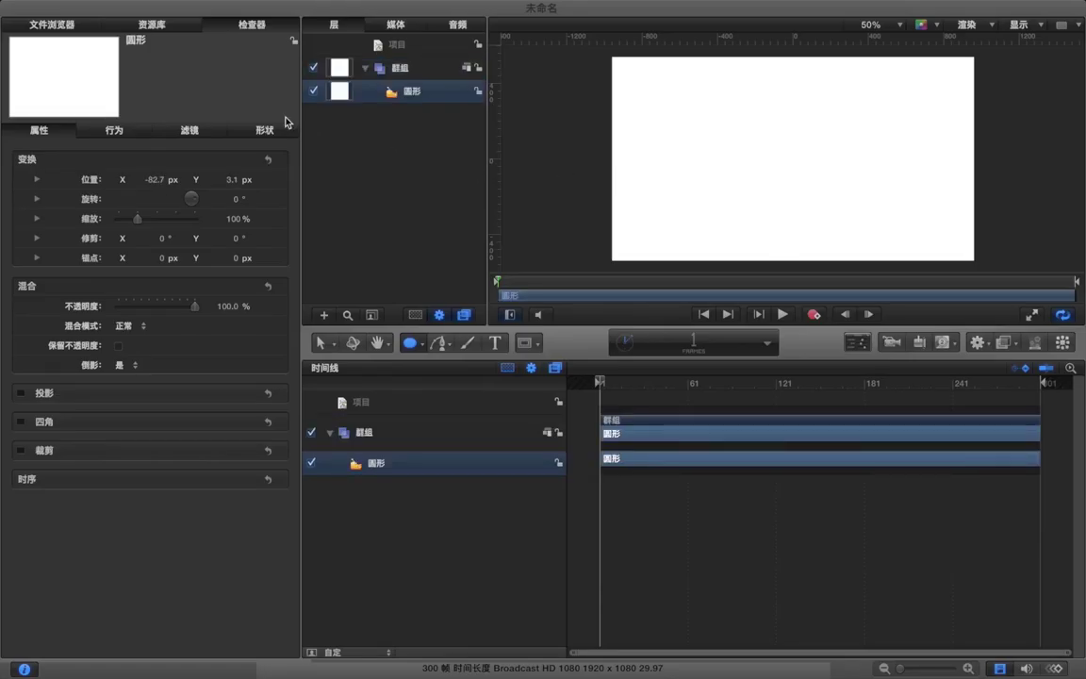
Change the circle's fill colour to salmon pink.
click(264, 129)
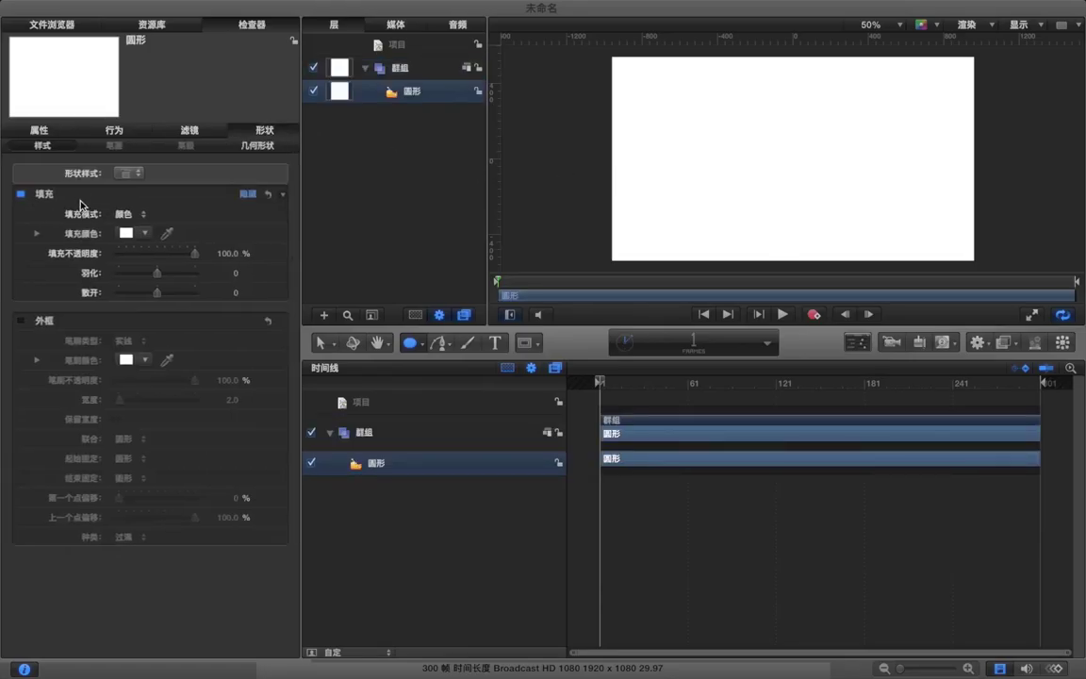
click(126, 233)
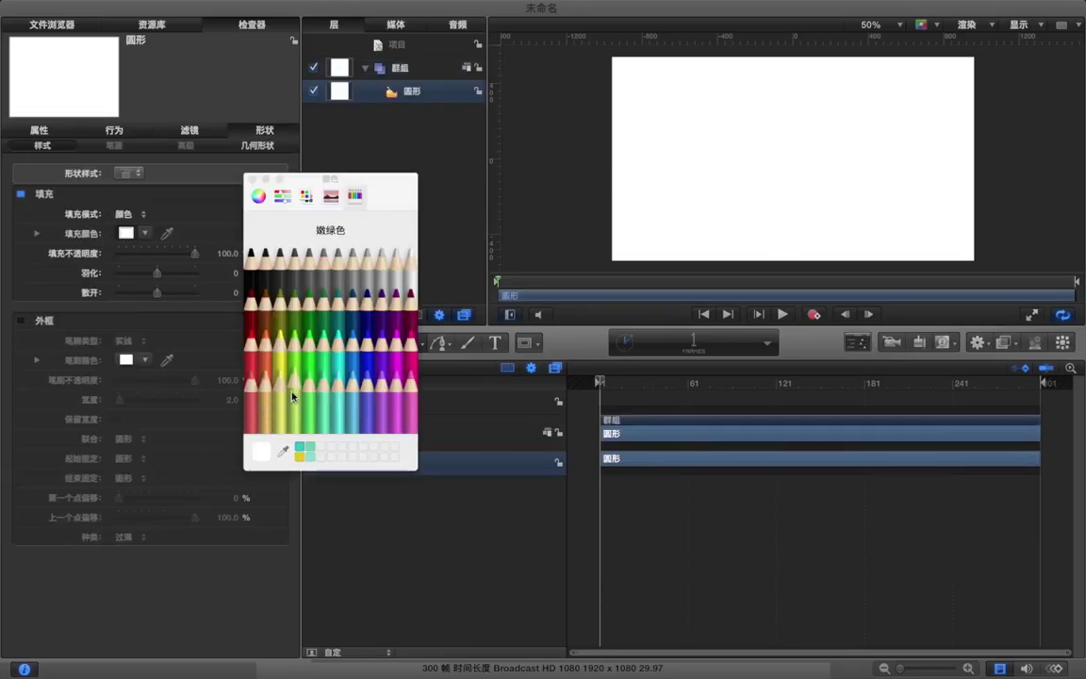
click(252, 396)
click(252, 179)
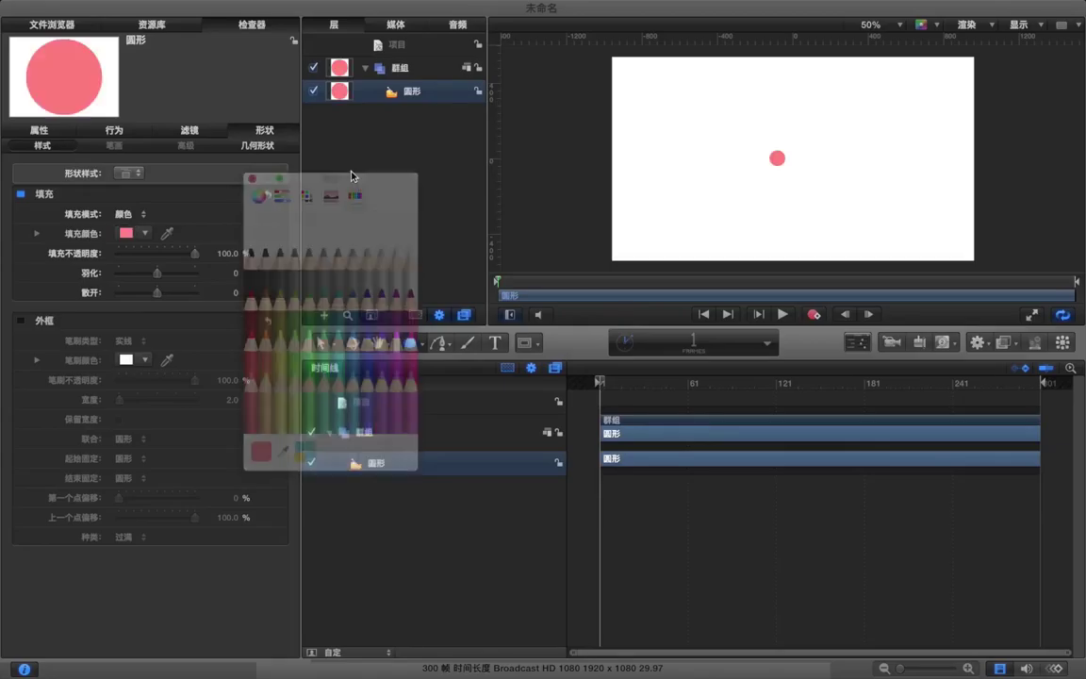
click(368, 164)
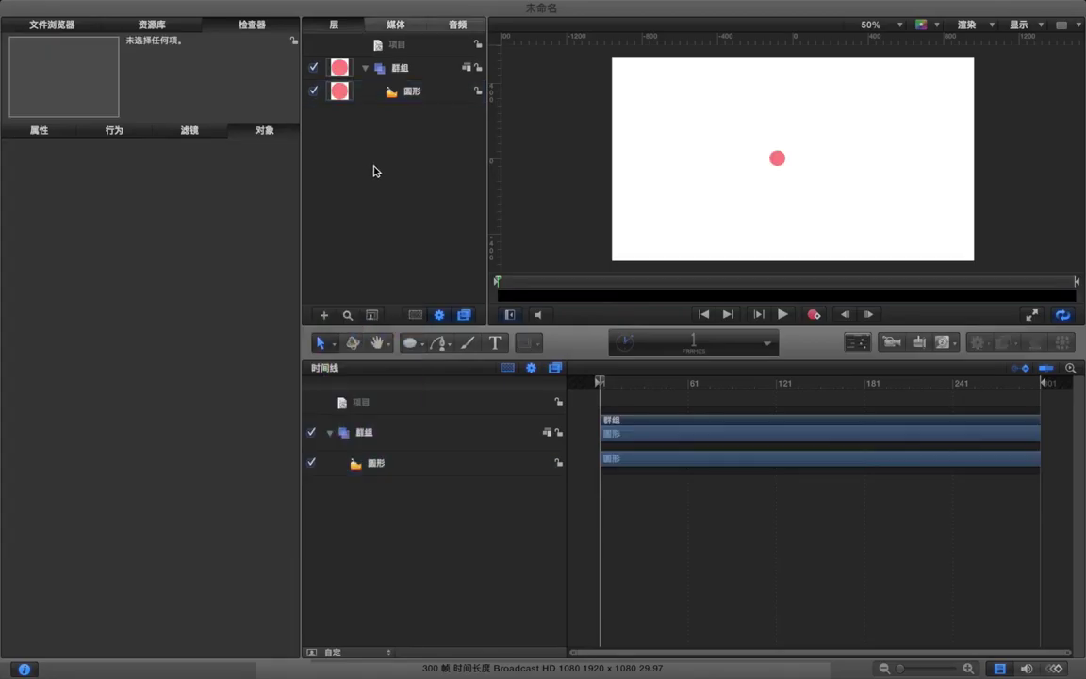
Create a replicator from the pink circle and display the replicator's parameters.
click(429, 95)
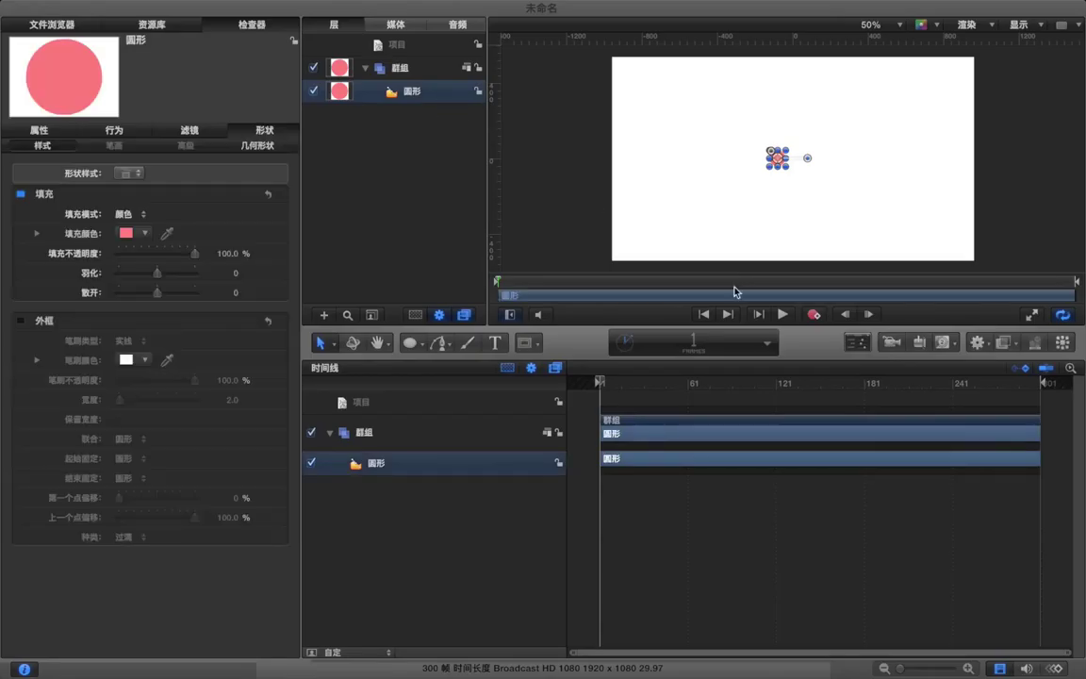
click(1063, 343)
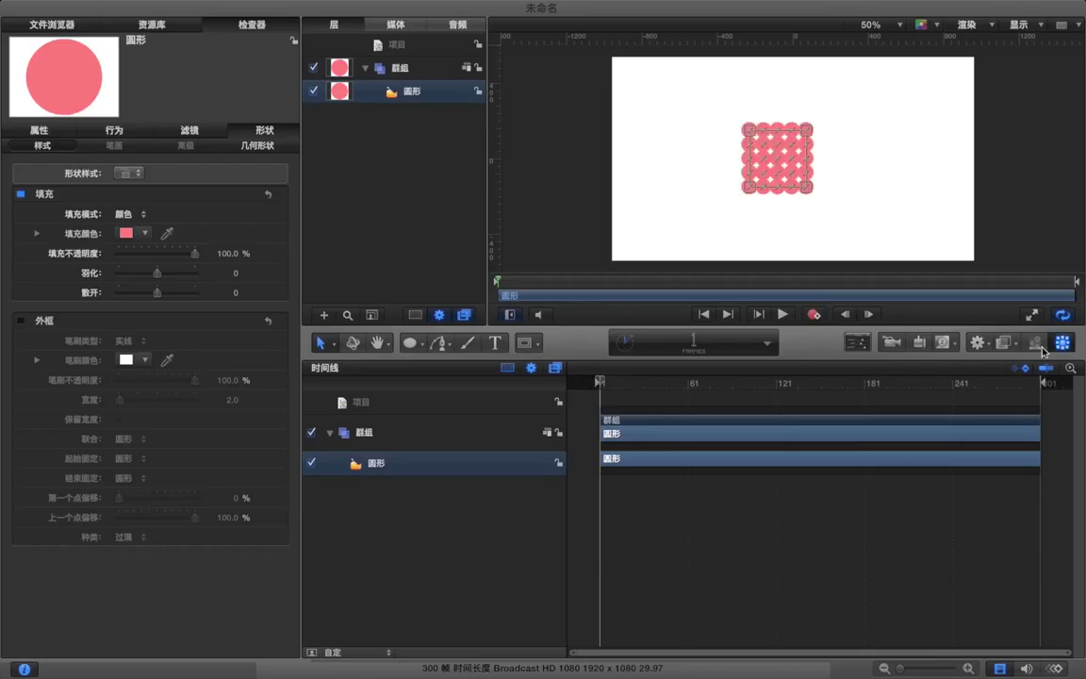
click(405, 90)
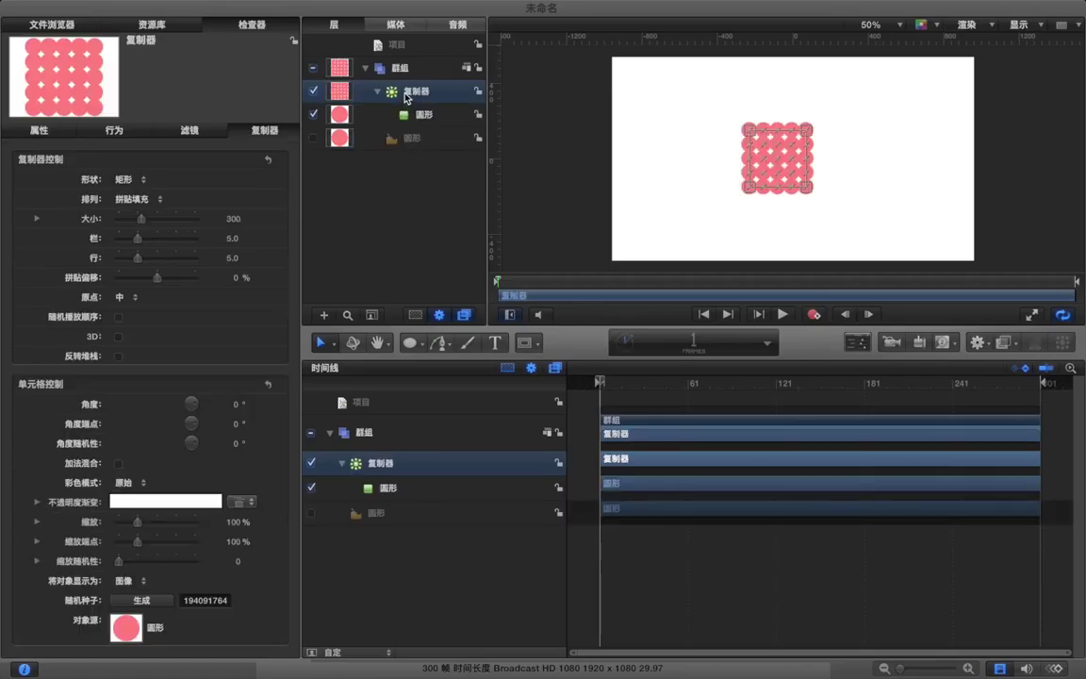
click(252, 28)
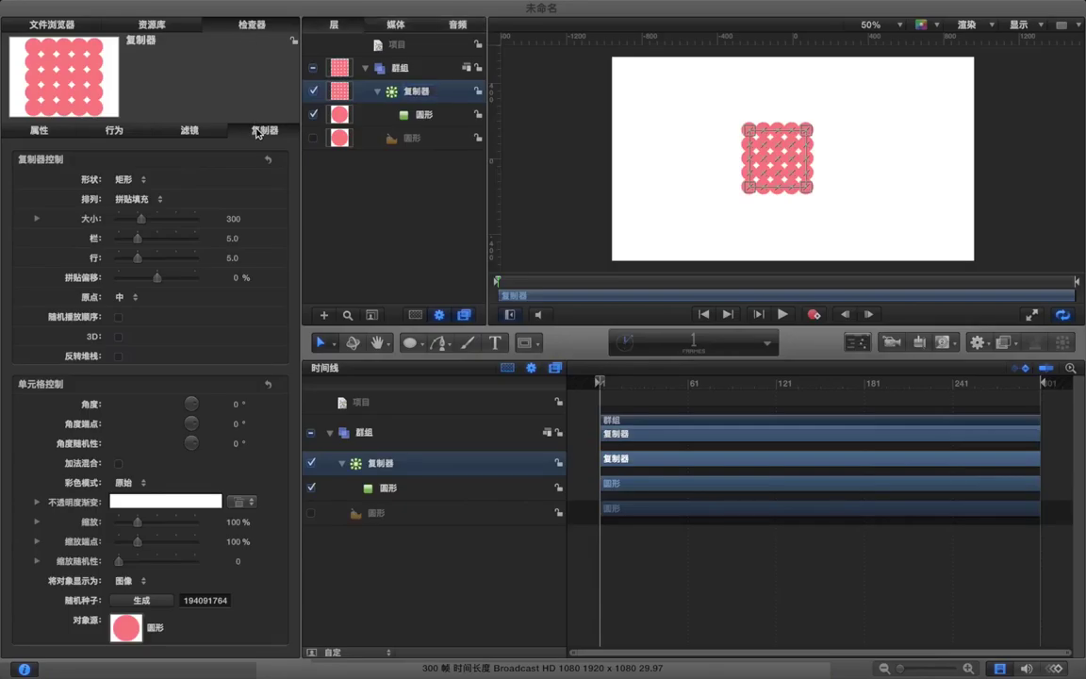
Enable 3D for the replicator, with its shape set to 球形 (sphere) and its arrangement to 外框 (outline).
click(117, 338)
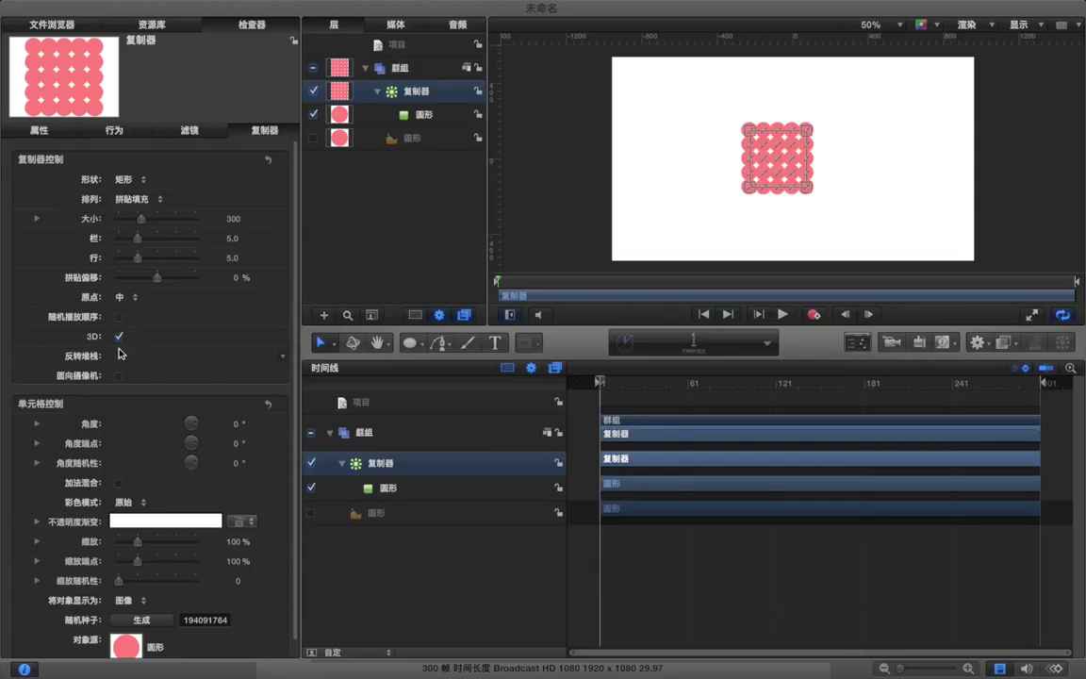
click(118, 375)
click(146, 179)
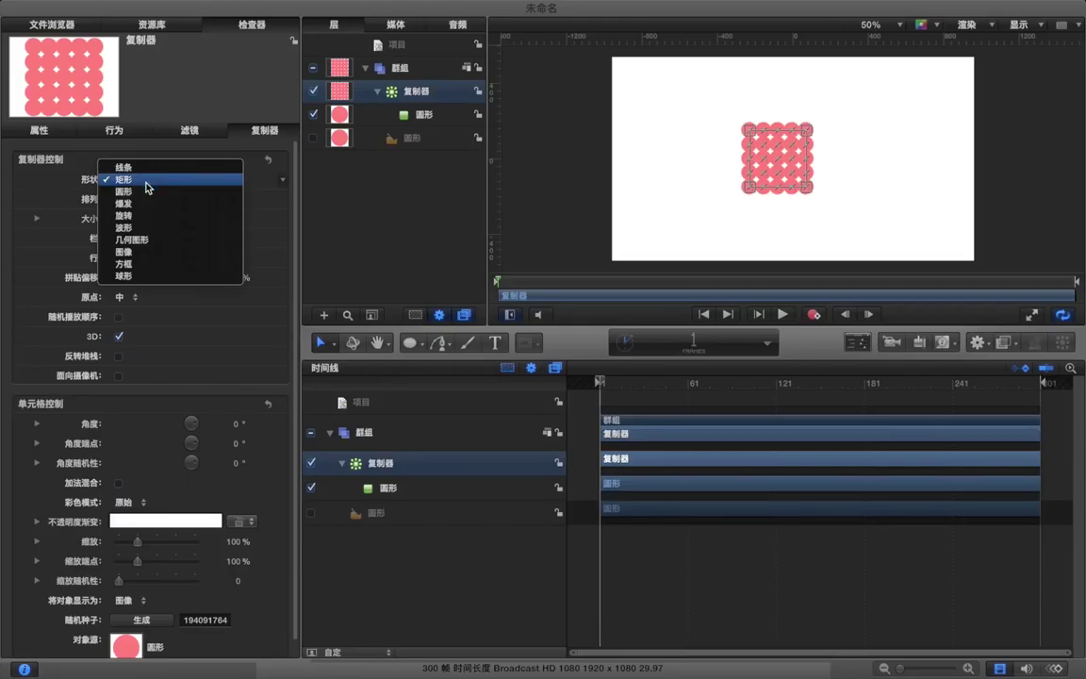
click(147, 277)
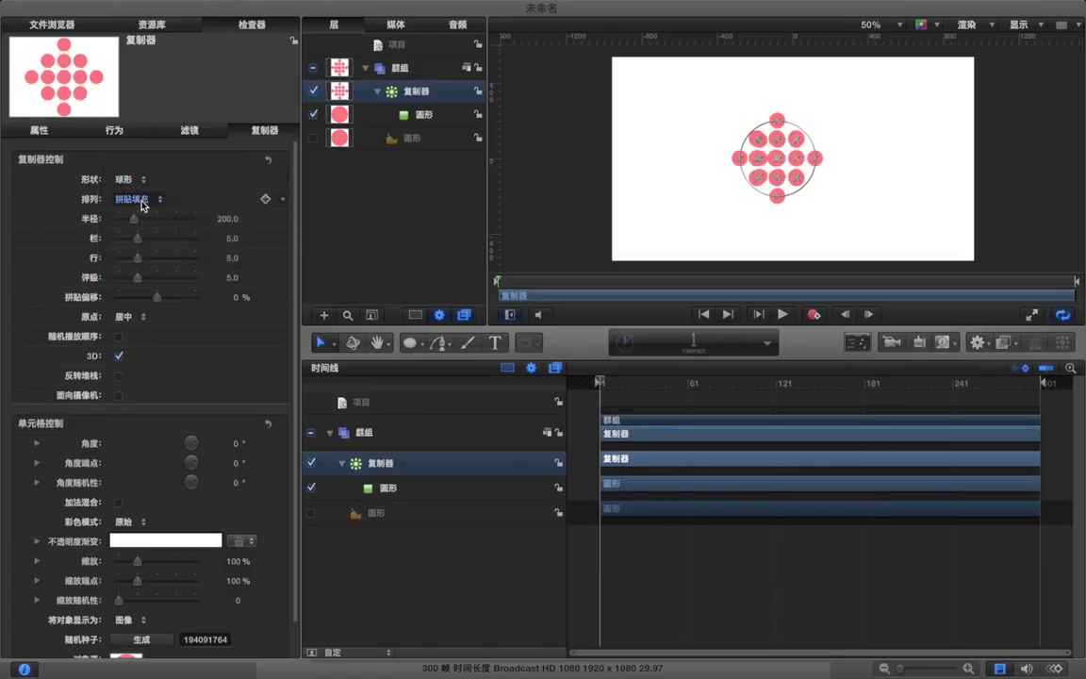
click(144, 202)
click(132, 182)
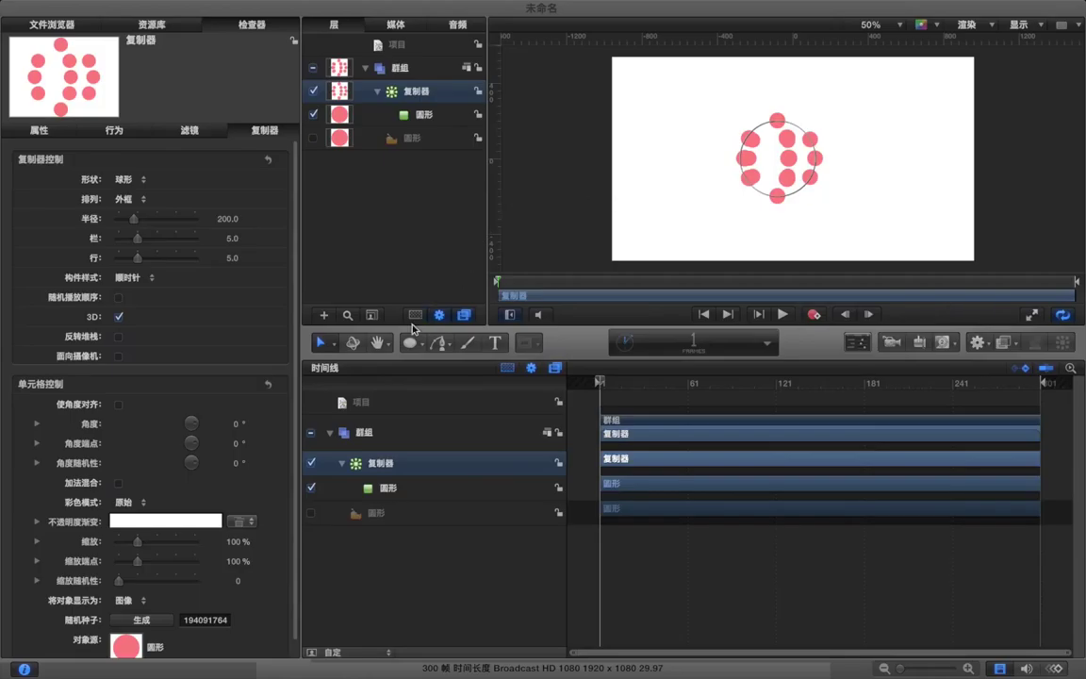
Rotate the replicator in 3D about its vertical axis until it is edge-on, and enable angle alignment (使角度对齐) for its cells.
click(352, 342)
drag(710, 158, 722, 163)
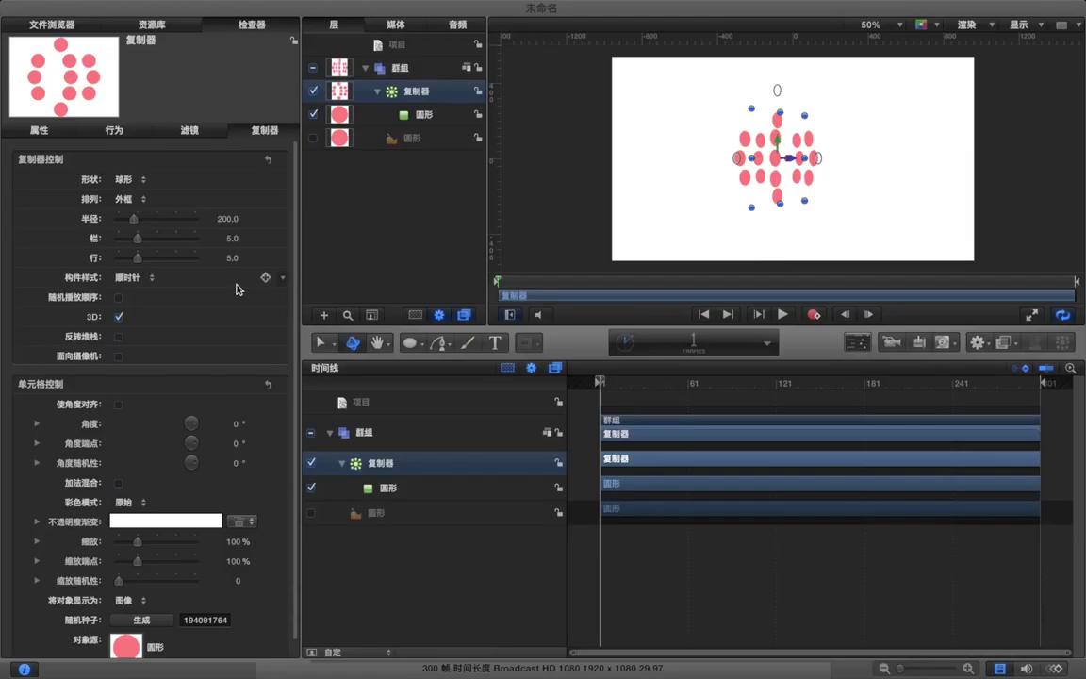
scroll(122, 321, down, 1)
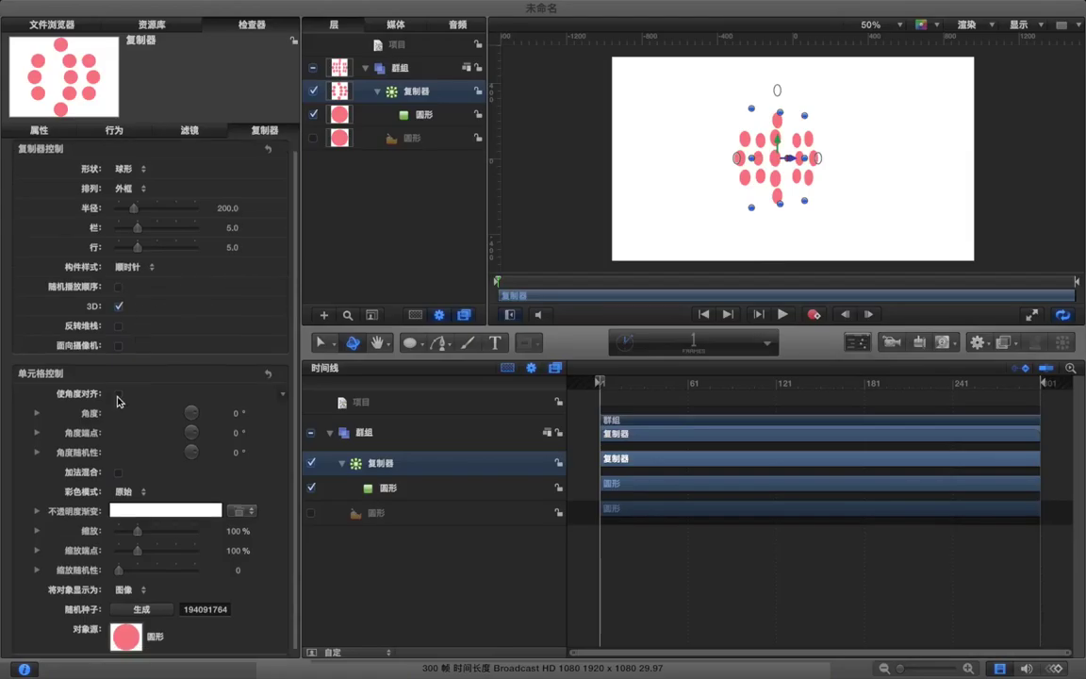
click(117, 395)
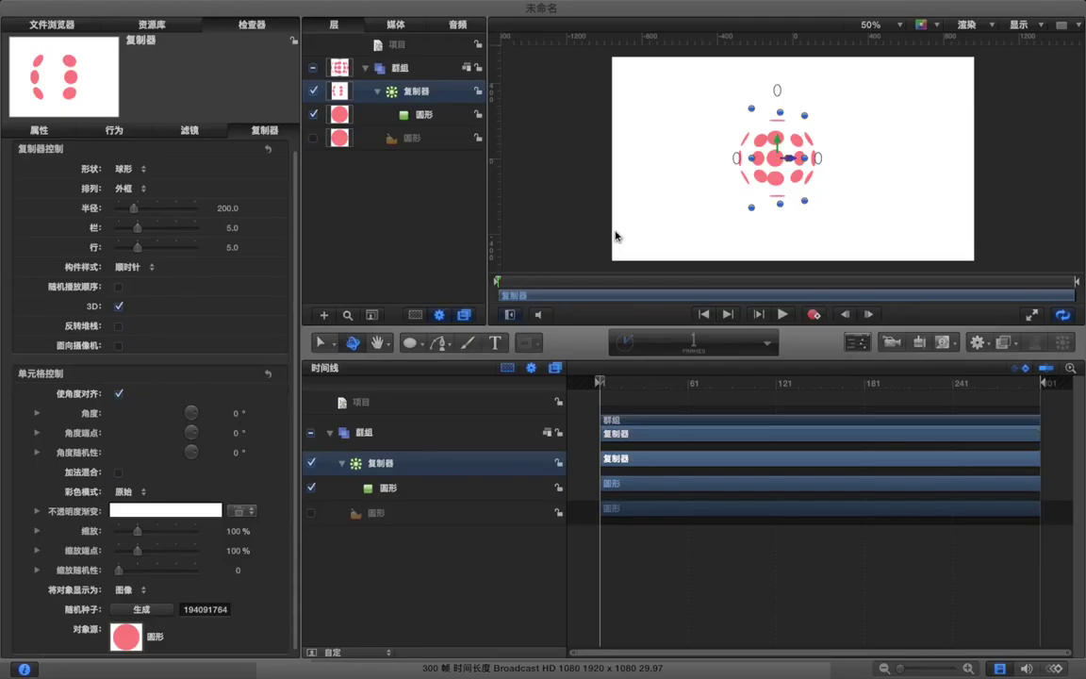
drag(735, 162, 745, 163)
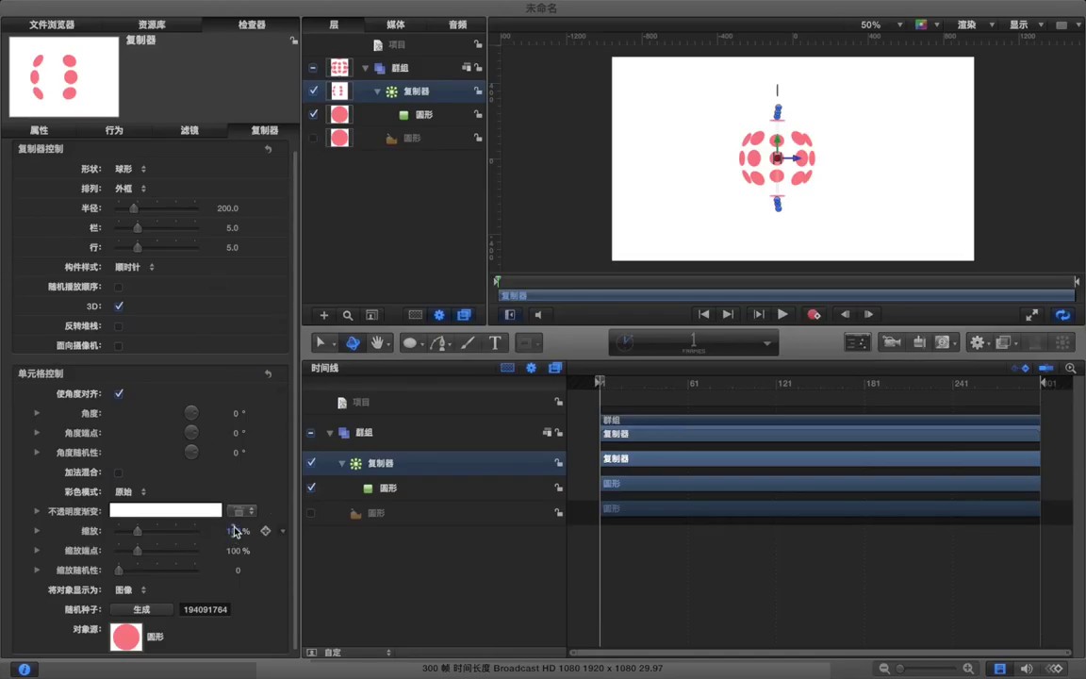
Set the replicator's cell scale to 85%, with 10 columns and 6 rows.
mouse_move(236, 531)
mouse_down()
mouse_move(227, 531)
mouse_move(238, 526)
mouse_up()
drag(137, 227, 142, 251)
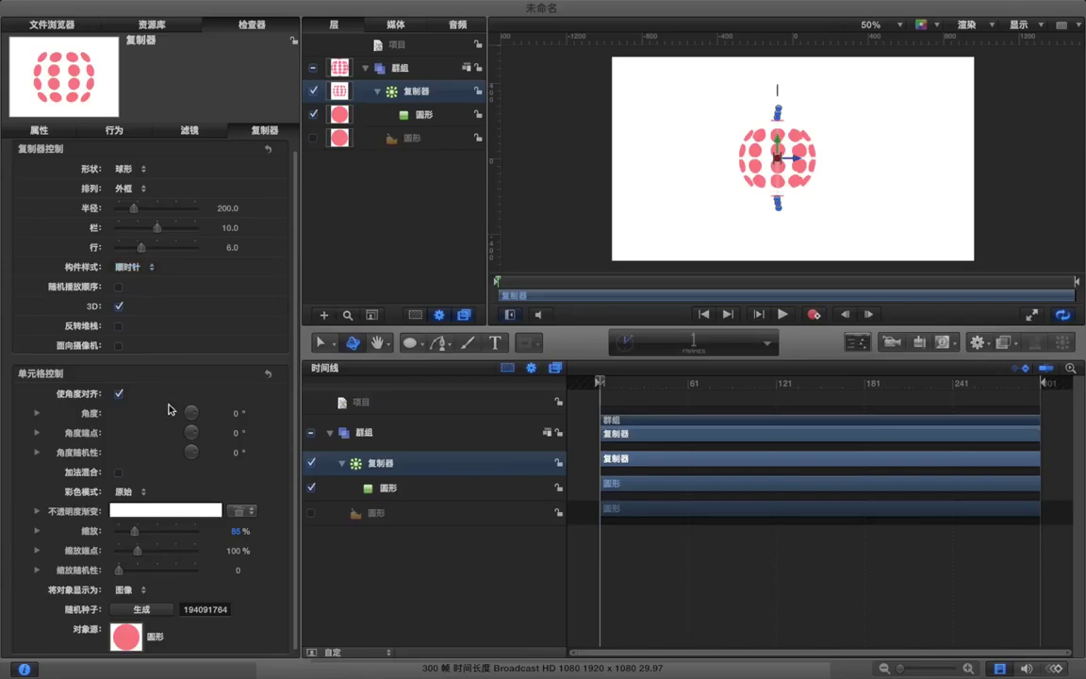
Keep the scale randomness at 0, set the replicator's scale end (缩放端点) to 75% and enable the random order option (随机播放顺序).
scroll(151, 528, down, 1)
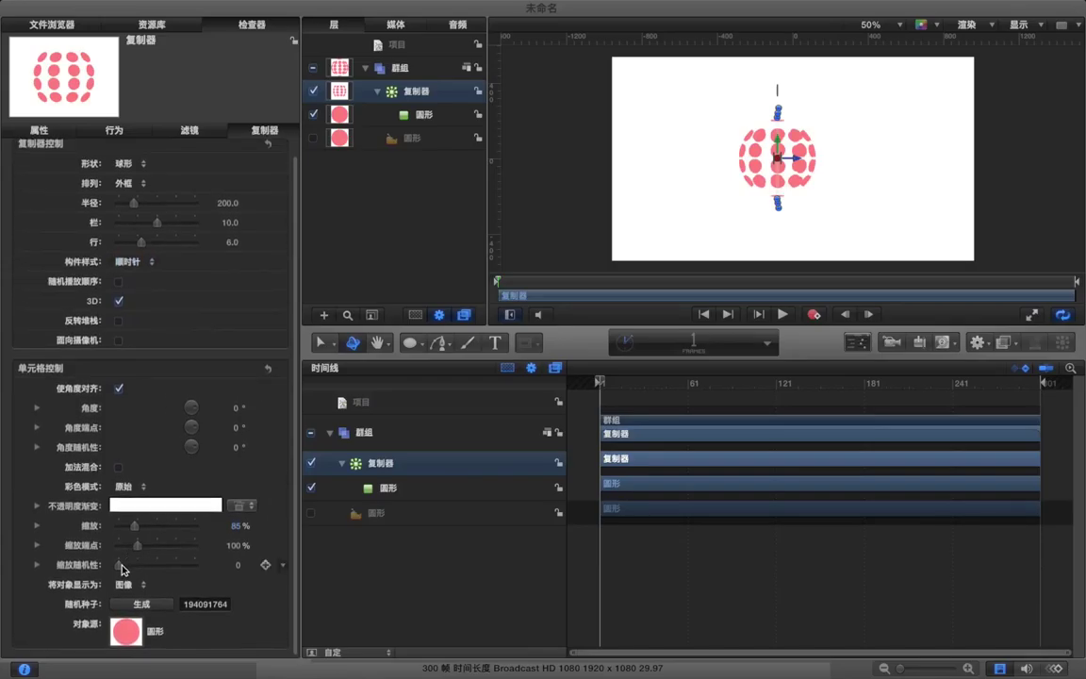
drag(133, 565, 102, 571)
mouse_move(135, 550)
mouse_down()
mouse_move(151, 551)
mouse_move(121, 551)
mouse_move(132, 552)
mouse_up()
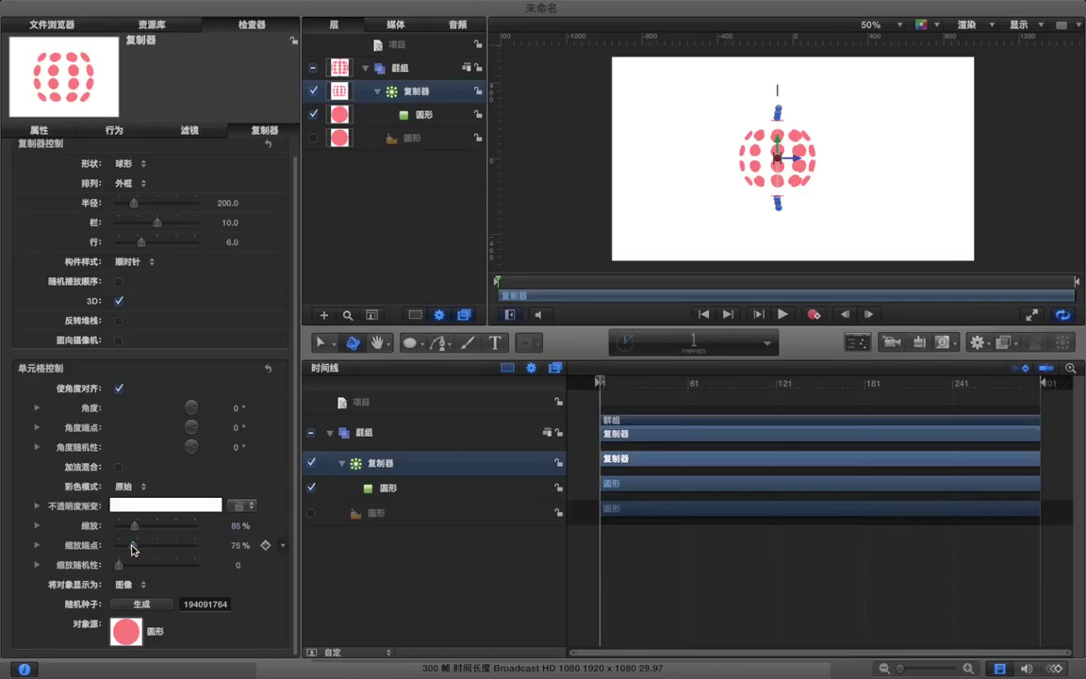
click(118, 281)
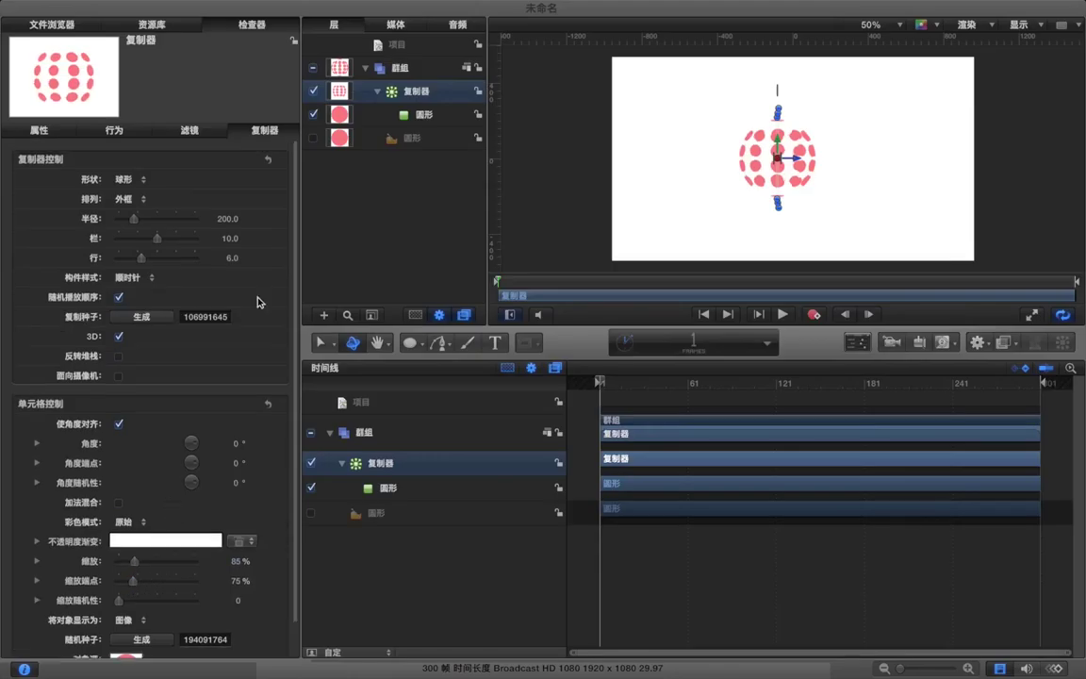
Try to rotate the whole 群组 group in 3D about its vertical axis, and reselect the replicator inside it.
click(385, 224)
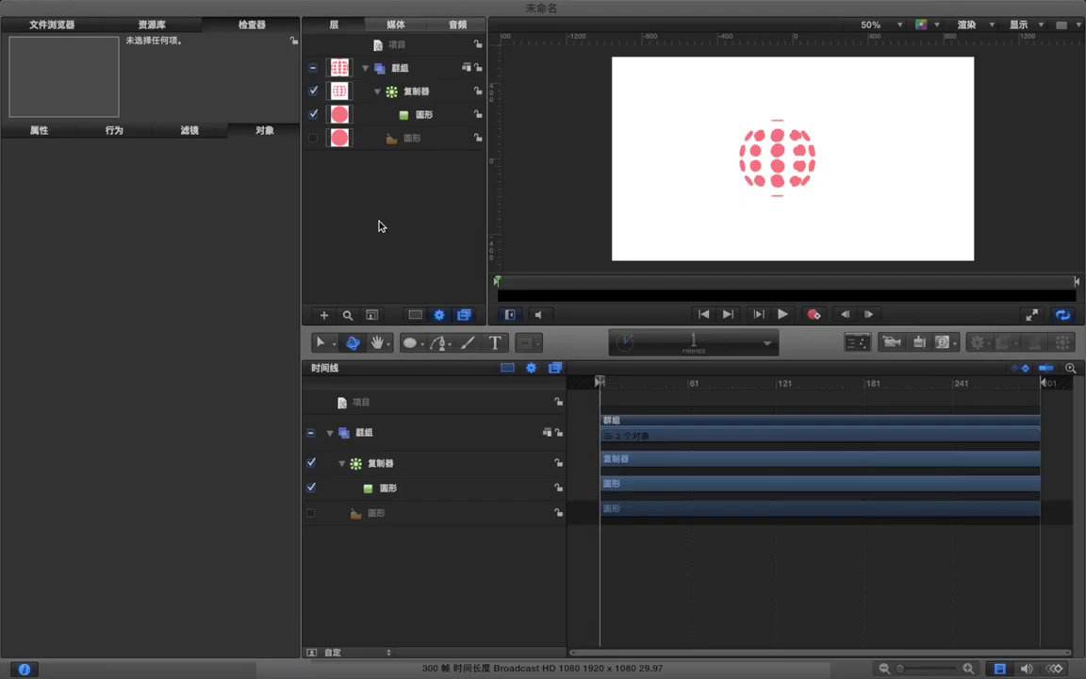
click(403, 73)
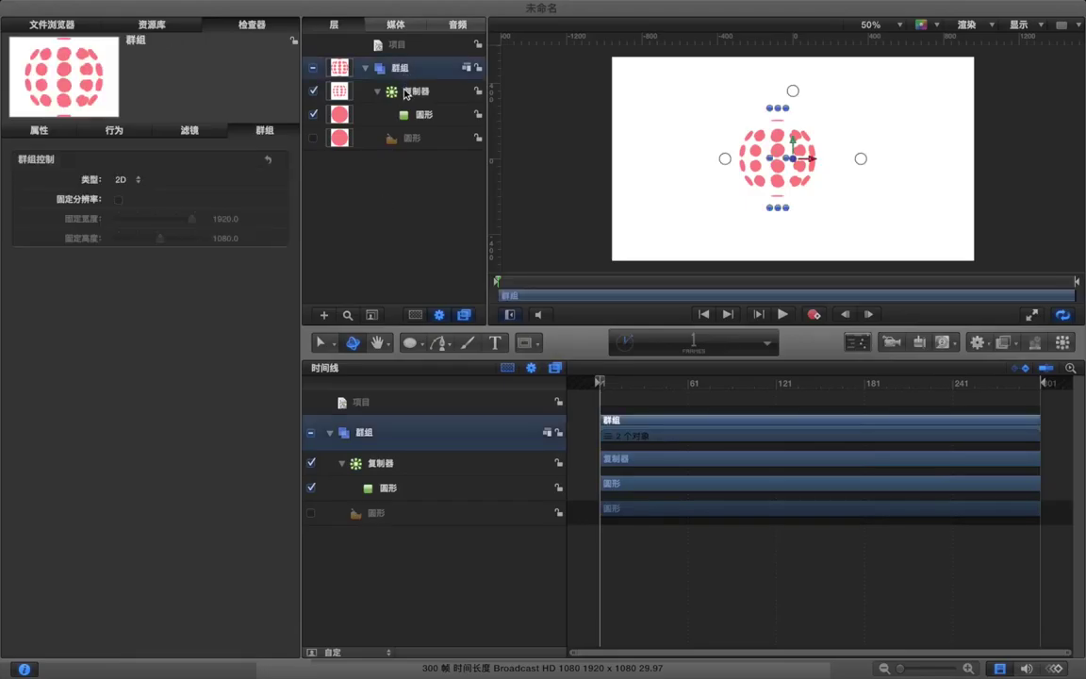
drag(724, 161, 544, 122)
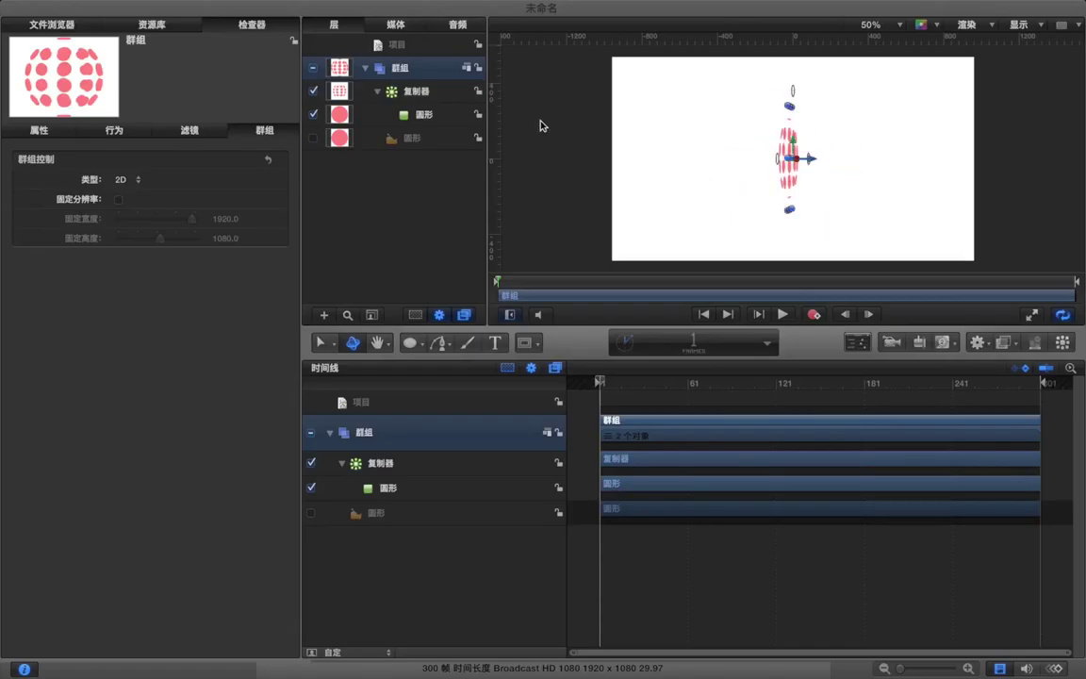
click(437, 91)
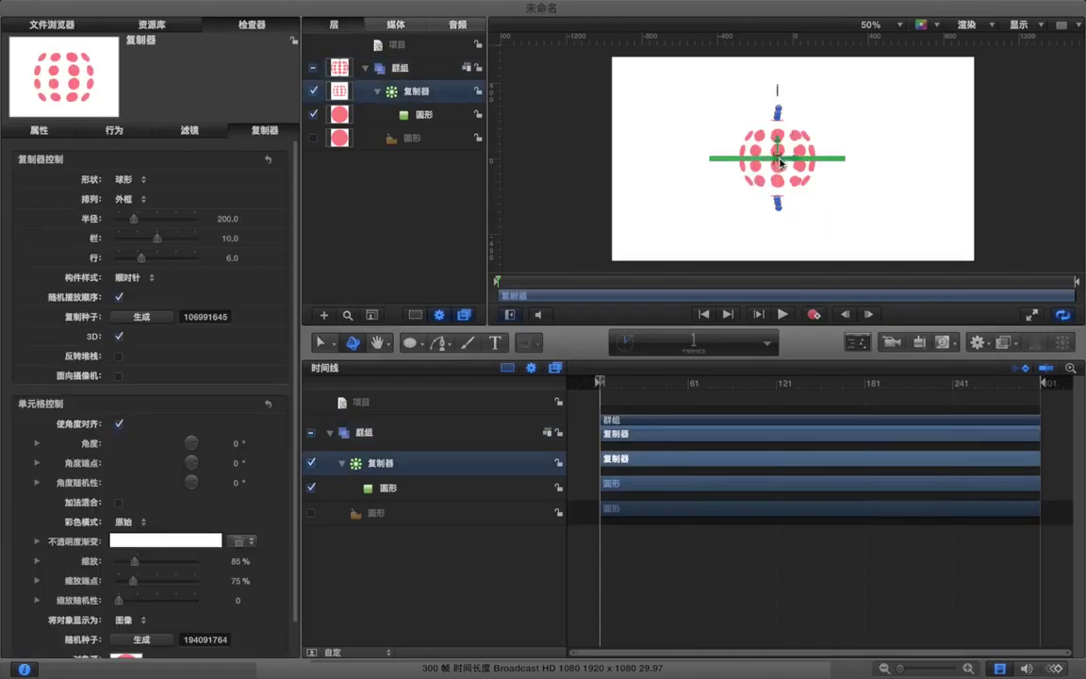
Turn the replicator to about 284° around its Y axis and add a rotation keyframe at frame 1.
drag(707, 151, 817, 165)
click(60, 131)
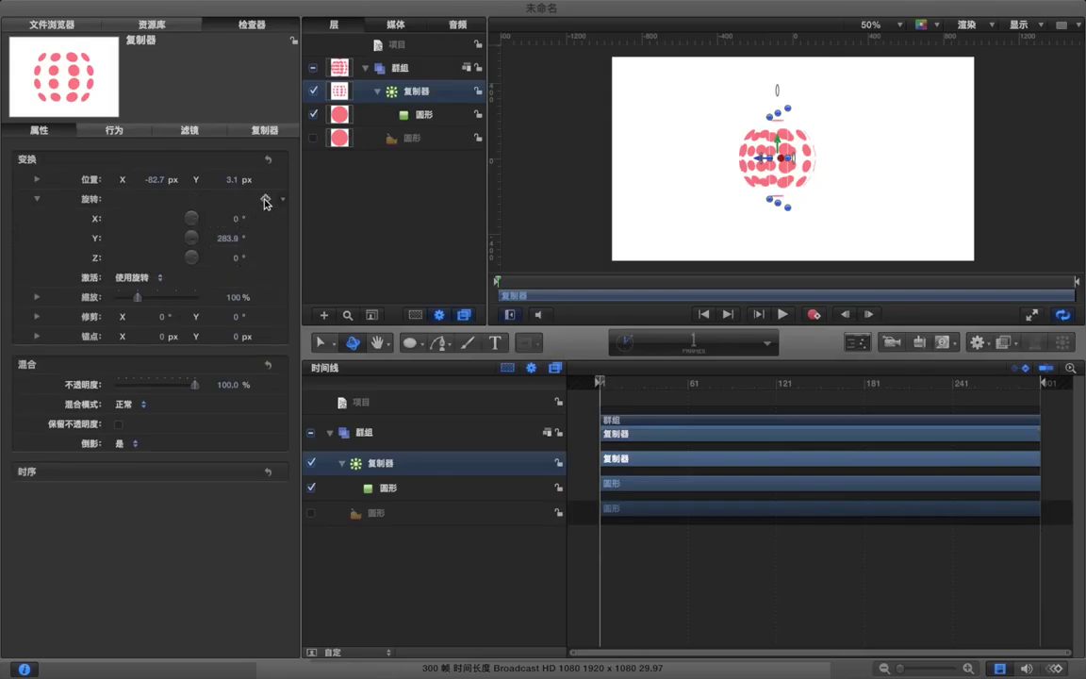
click(265, 201)
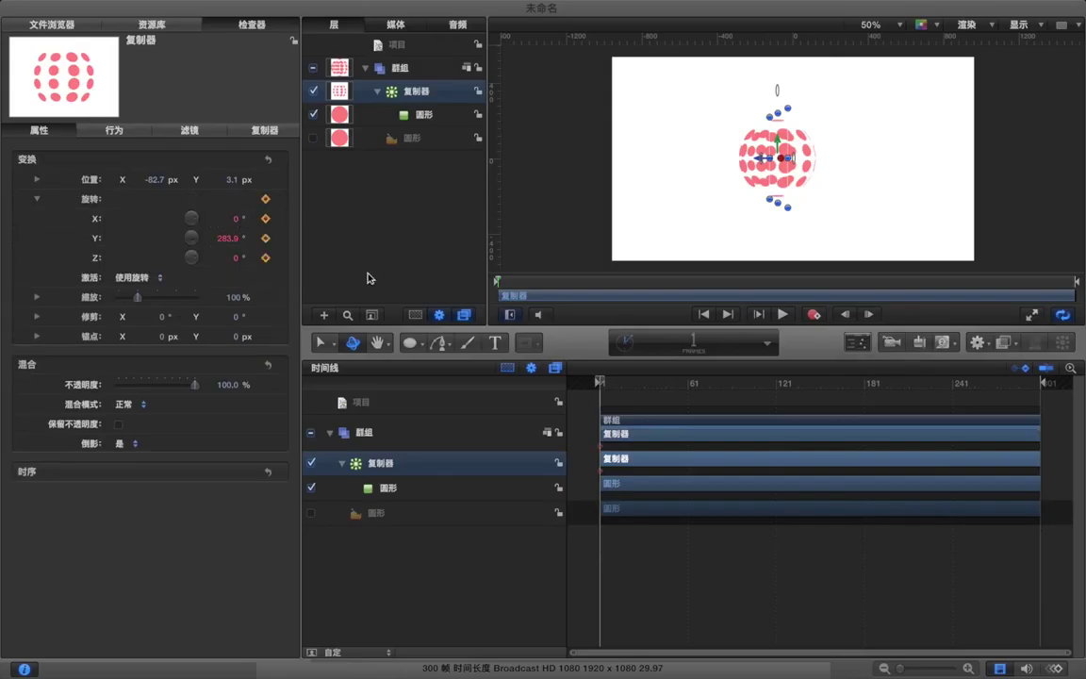
Set the replicator's Y rotation to 1349.9° at frame 144 as a second keyframe.
click(810, 383)
click(229, 238)
drag(228, 239, 230, 238)
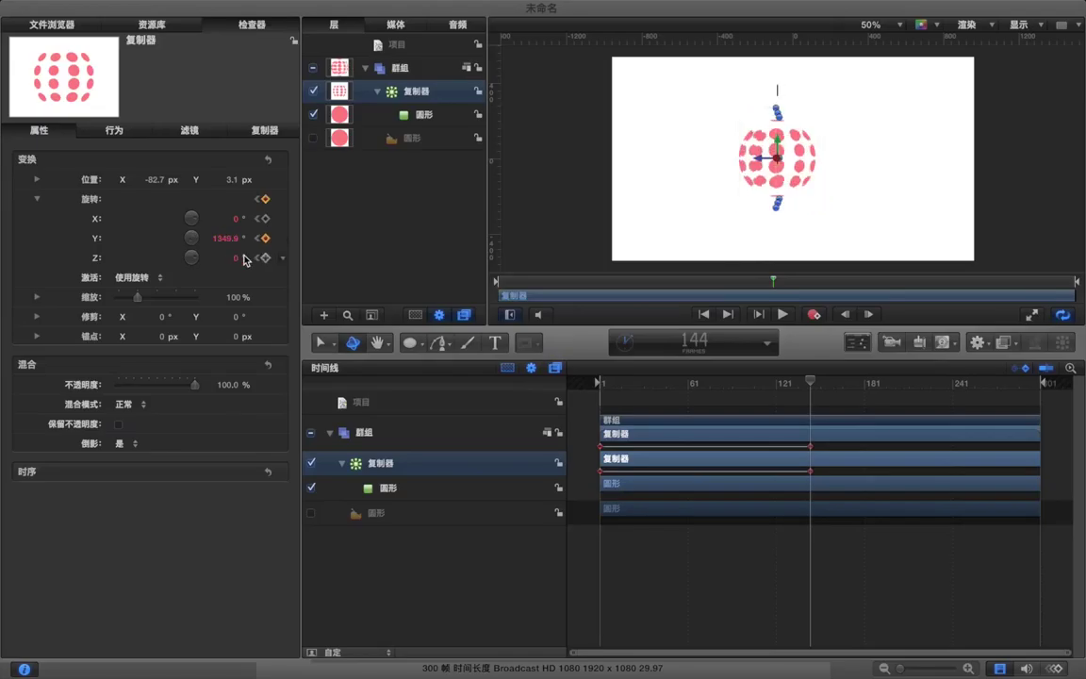
End the play range at frame 144 and preview the spinning sphere.
click(673, 405)
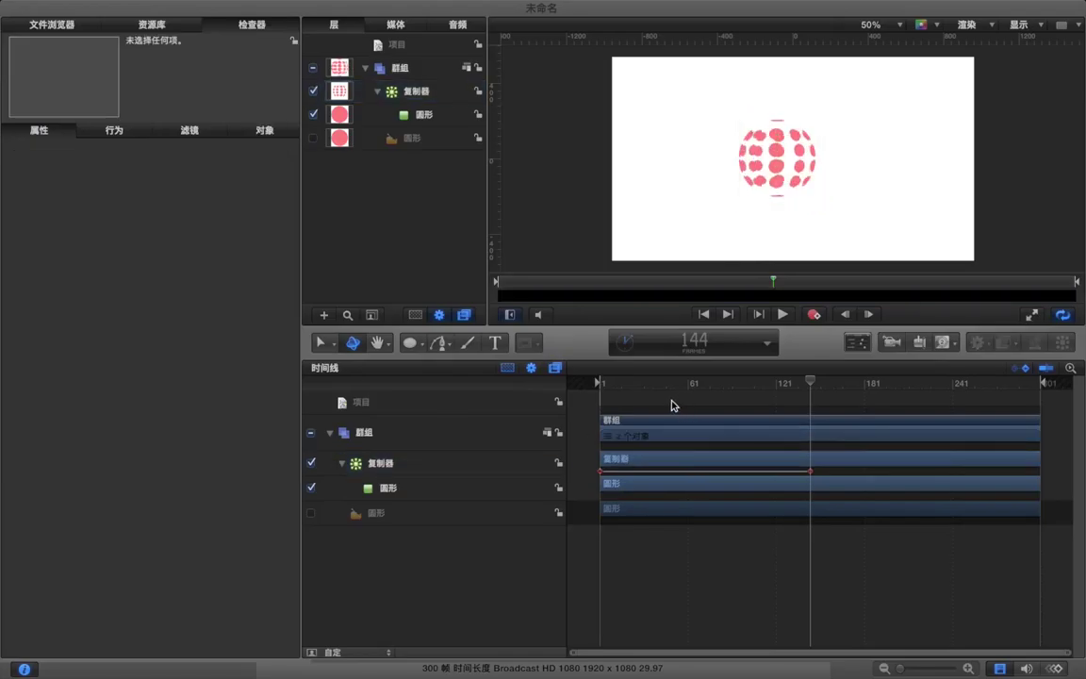
key(super+alt+o)
key(space)
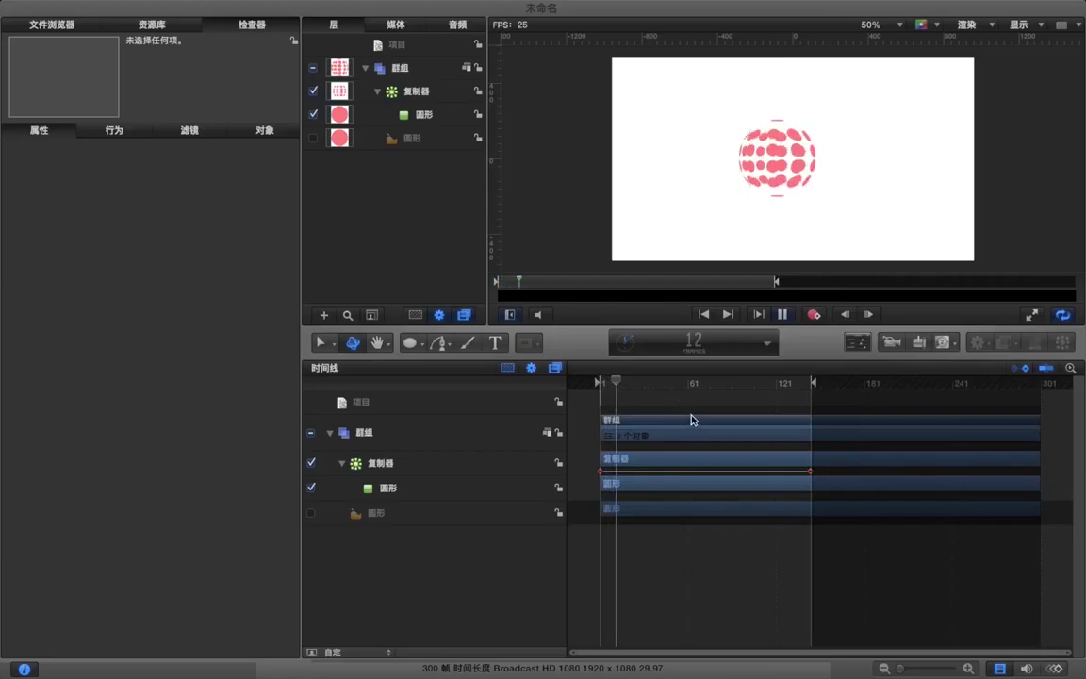
key(space)
Scale the 群组 group to 150.66%, move it to X 98.7 px, Y 12.9 px, and fit the canvas to the window.
click(697, 420)
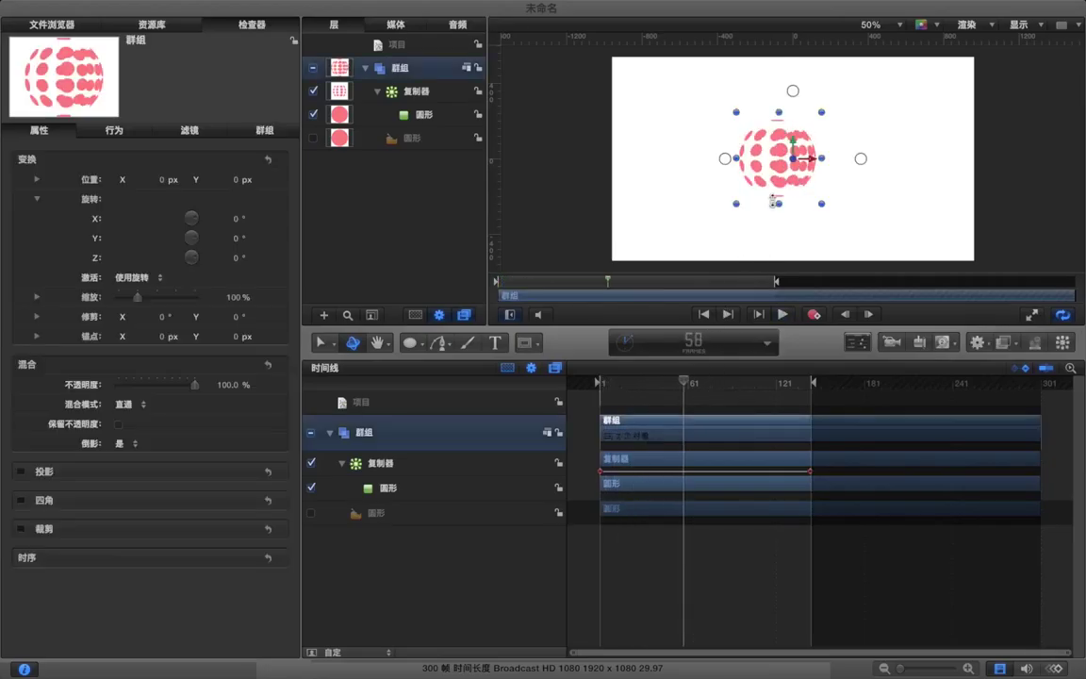
drag(825, 160, 789, 165)
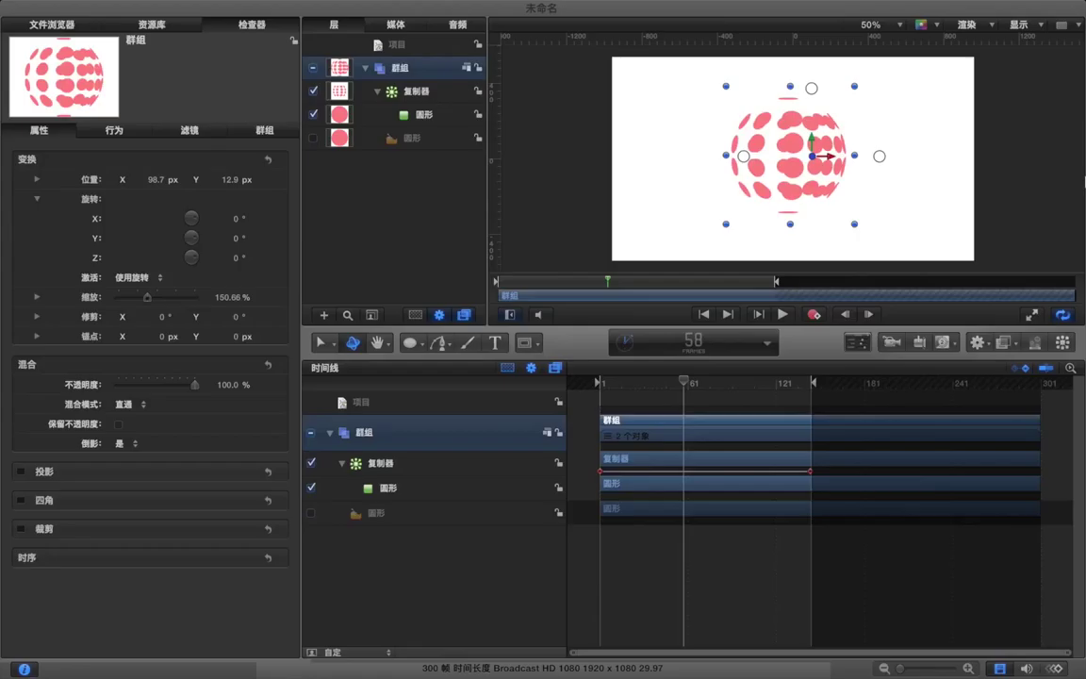
click(1031, 187)
key(shift+z)
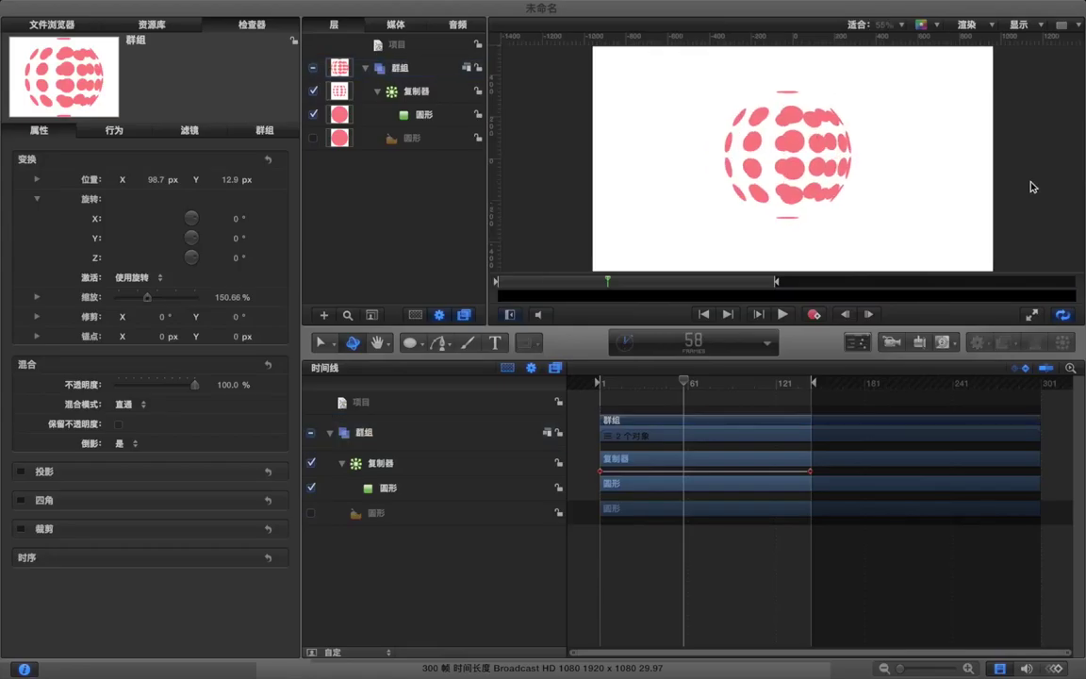
Preview the sphere's rotation with an enlarged canvas, and restore the normal layout.
click(1035, 314)
key(space)
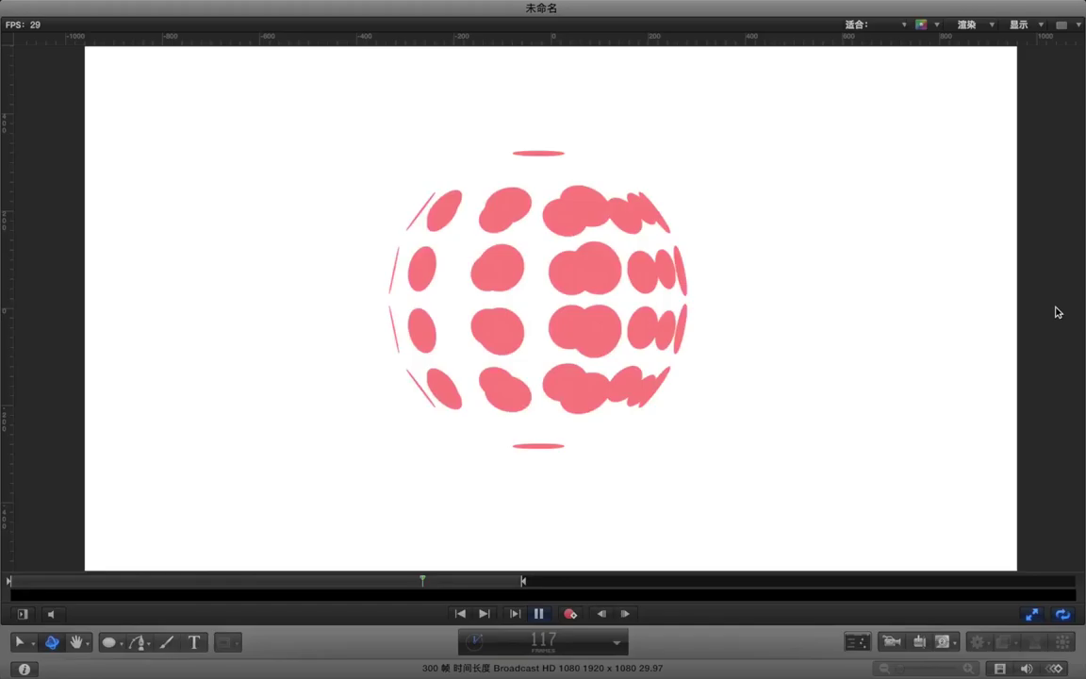
key(space)
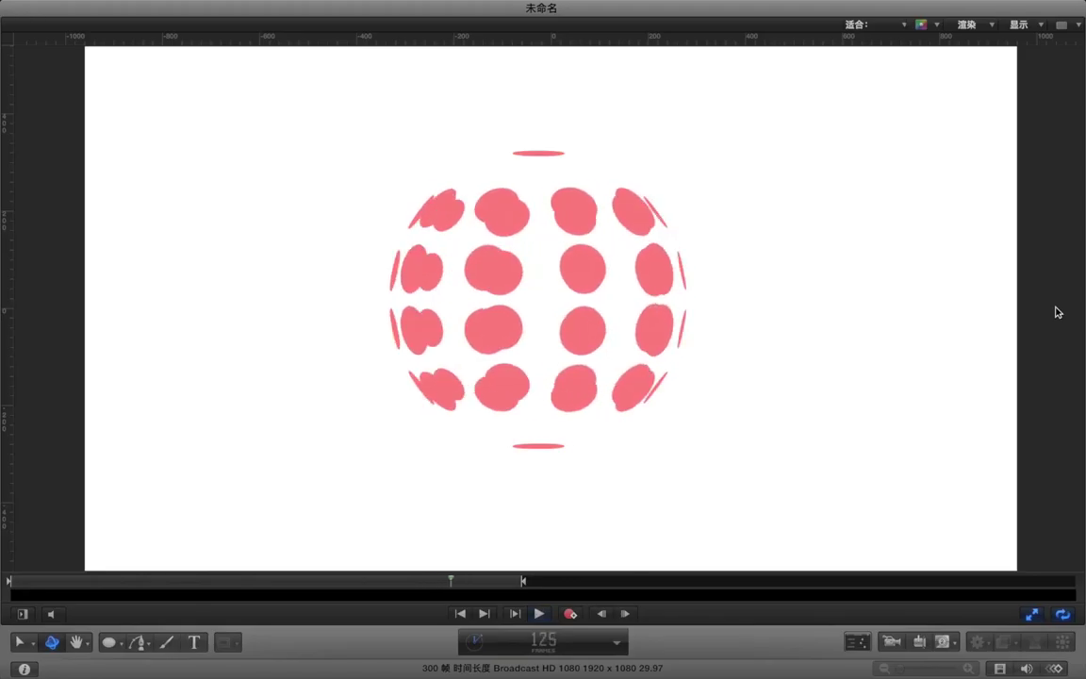
click(1036, 616)
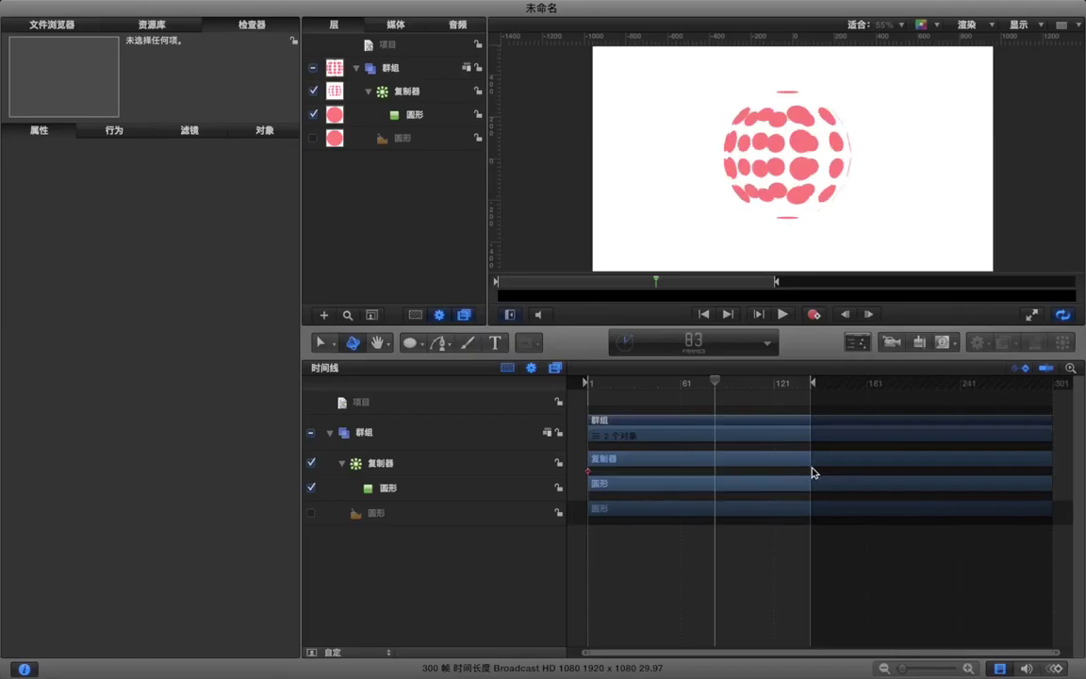
Set the replicator's rotation keyframe at frame 1 to X 59°, Y 303.9° and Z 32°.
drag(715, 383, 747, 388)
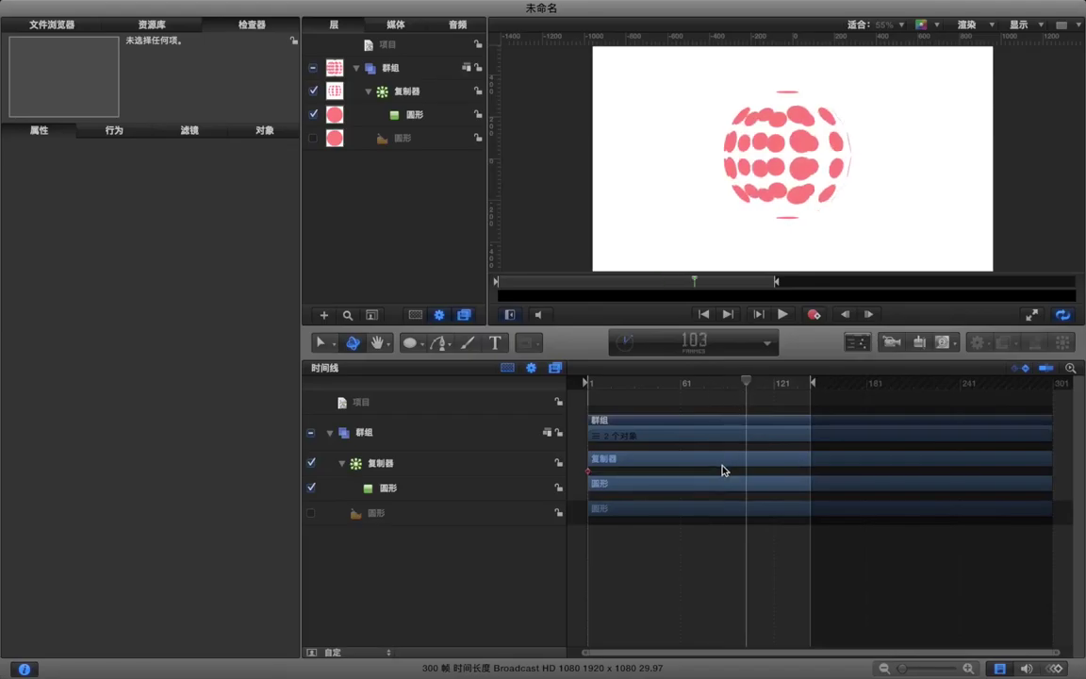
drag(618, 385, 584, 387)
click(629, 456)
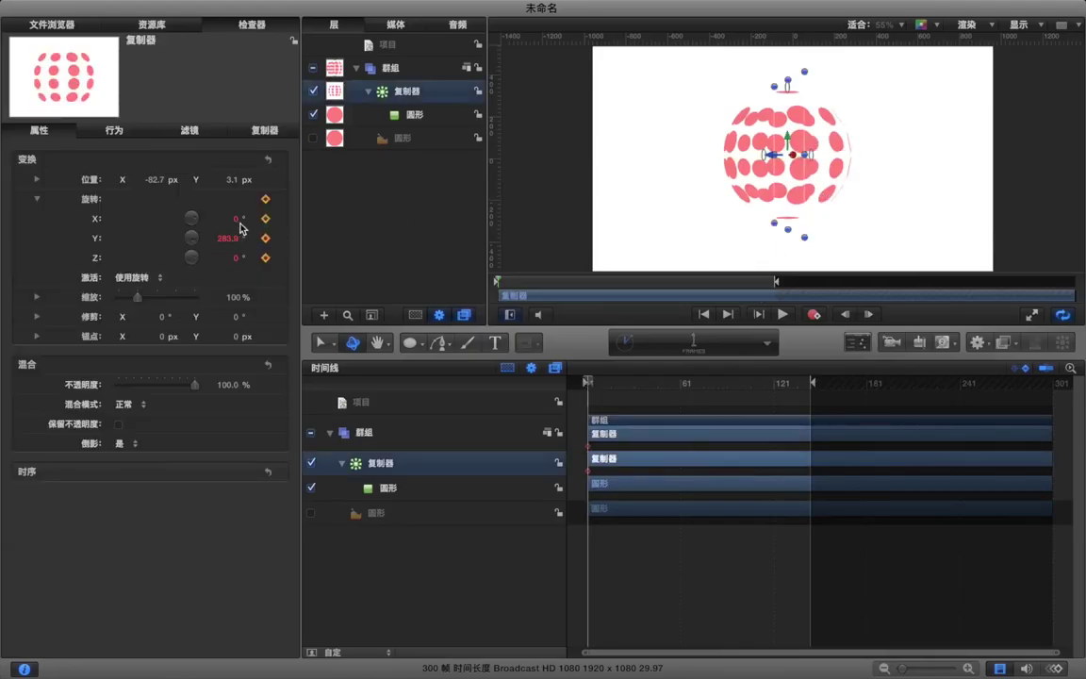
drag(236, 221, 293, 221)
mouse_move(231, 257)
mouse_down()
mouse_move(254, 257)
mouse_move(233, 238)
mouse_up()
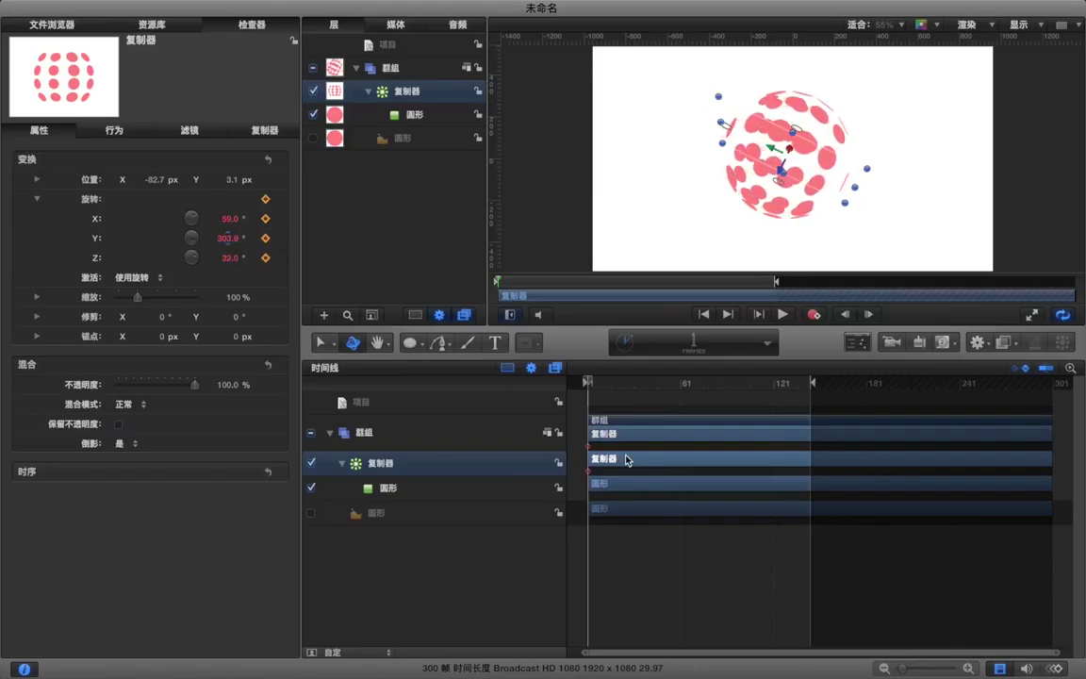
Keyframe the replicator's rotation at frame 144 to X 122°, Y 494.9° and Z 130°.
click(807, 383)
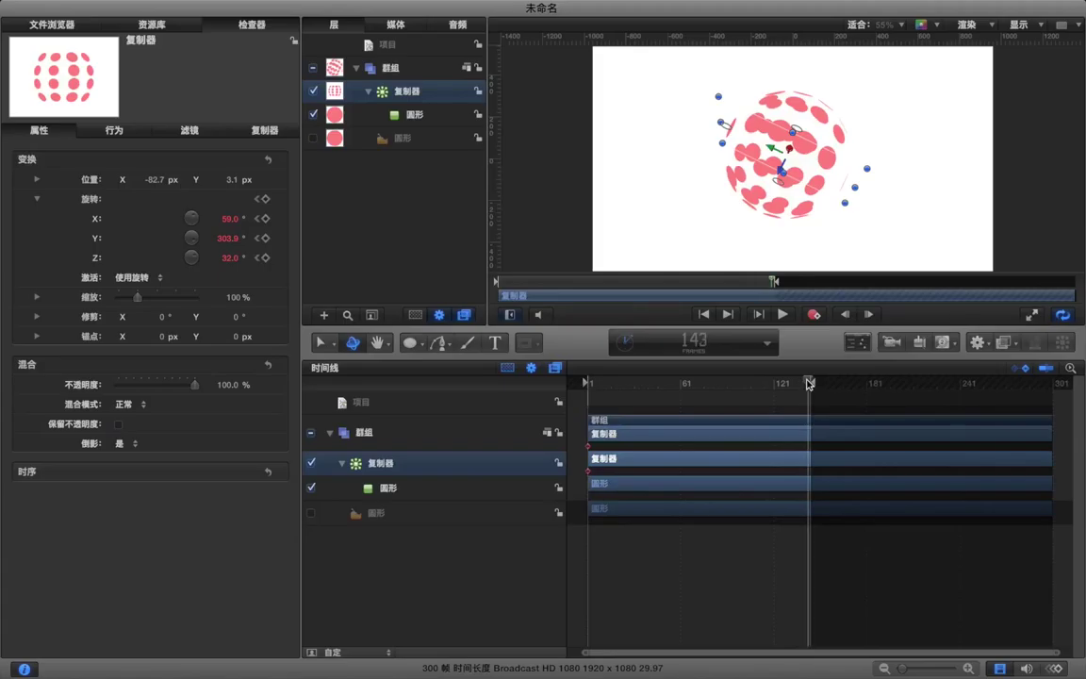
click(810, 381)
click(223, 239)
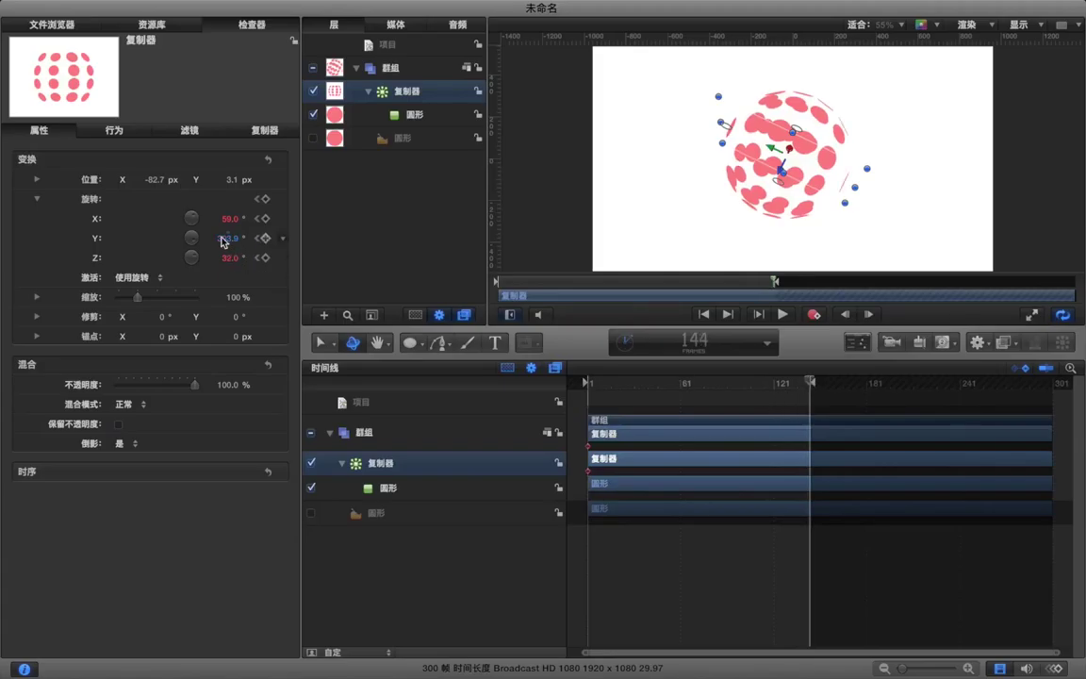
drag(227, 240, 273, 220)
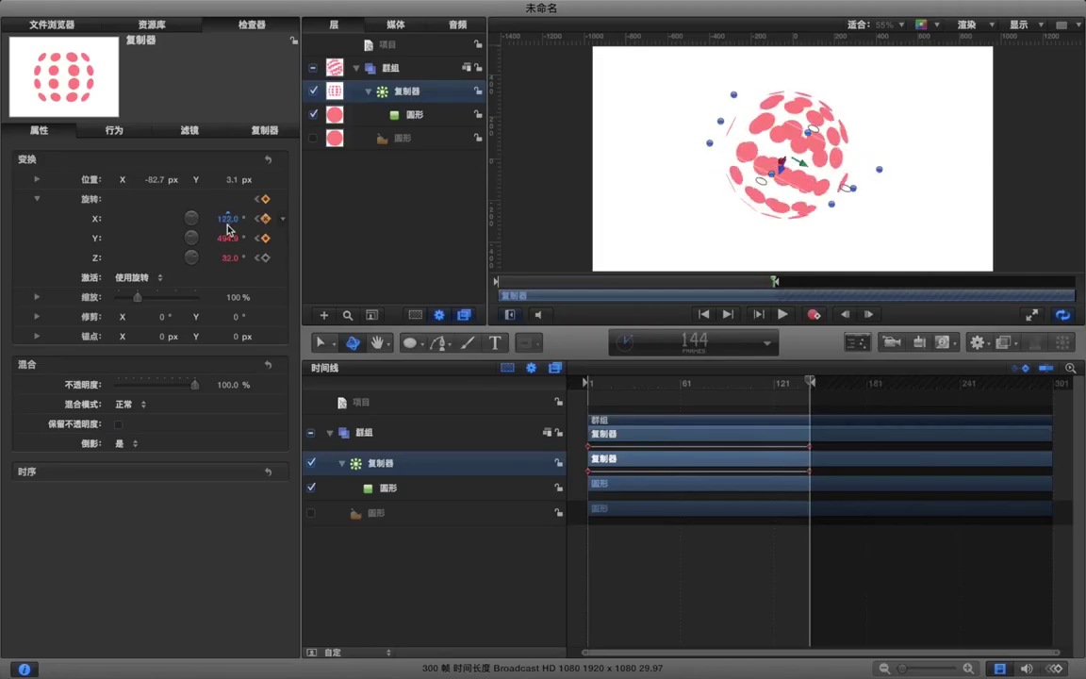
drag(230, 260, 278, 259)
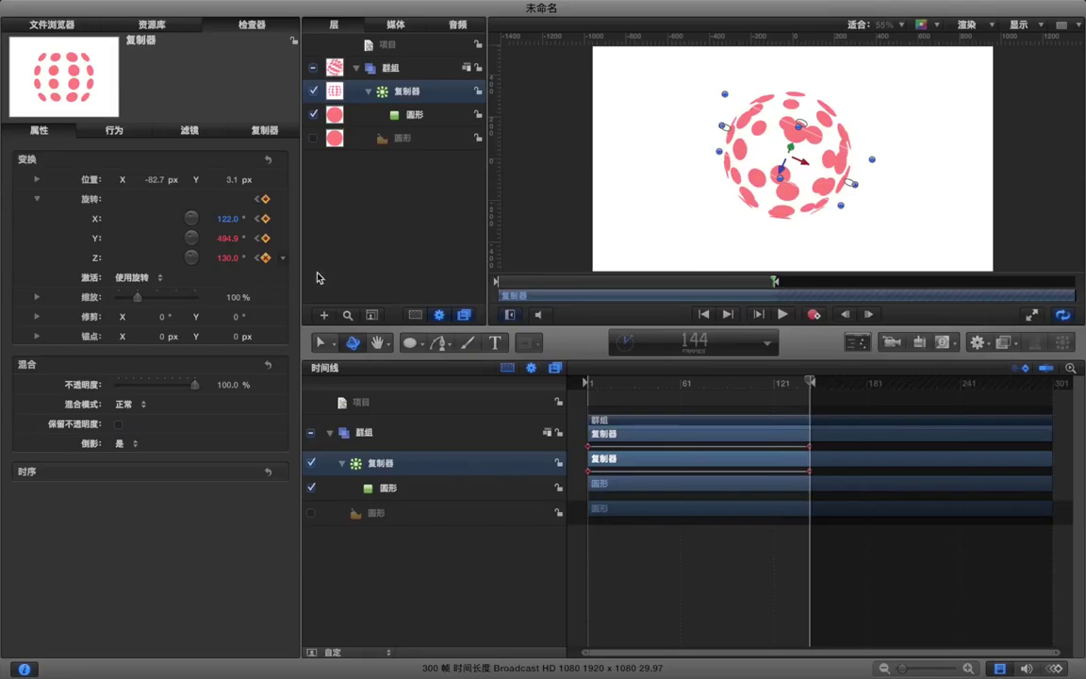
Play the three-axis rotation animation with an enlarged canvas.
click(1053, 232)
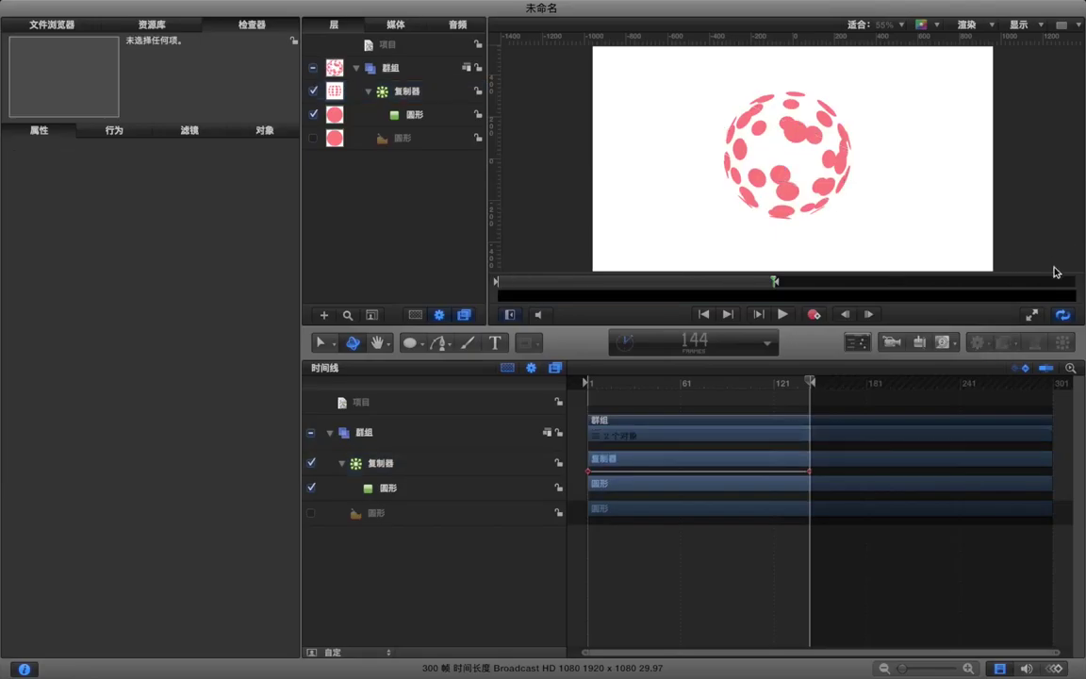
click(1031, 314)
key(space)
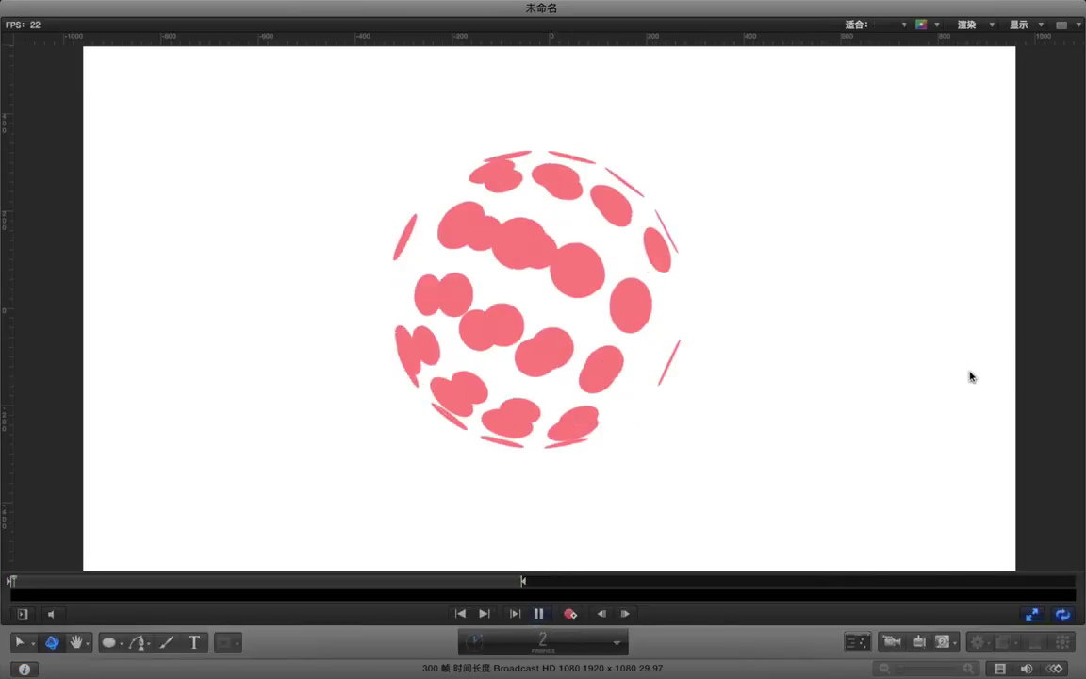